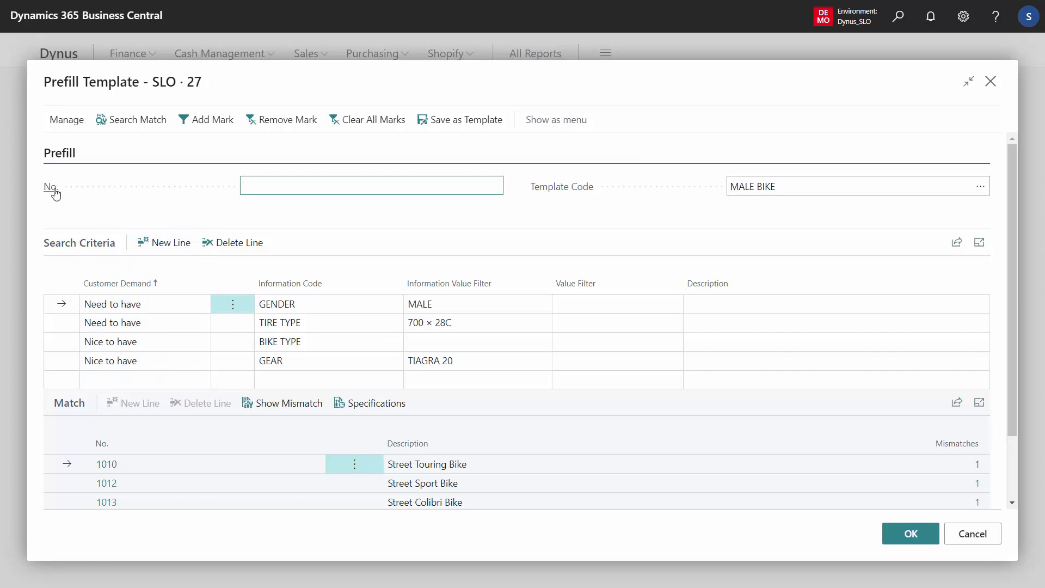
# Prefill the search criteria from item number 1100.
pyautogui.moveTo(56, 193)
pyautogui.press('Tab')
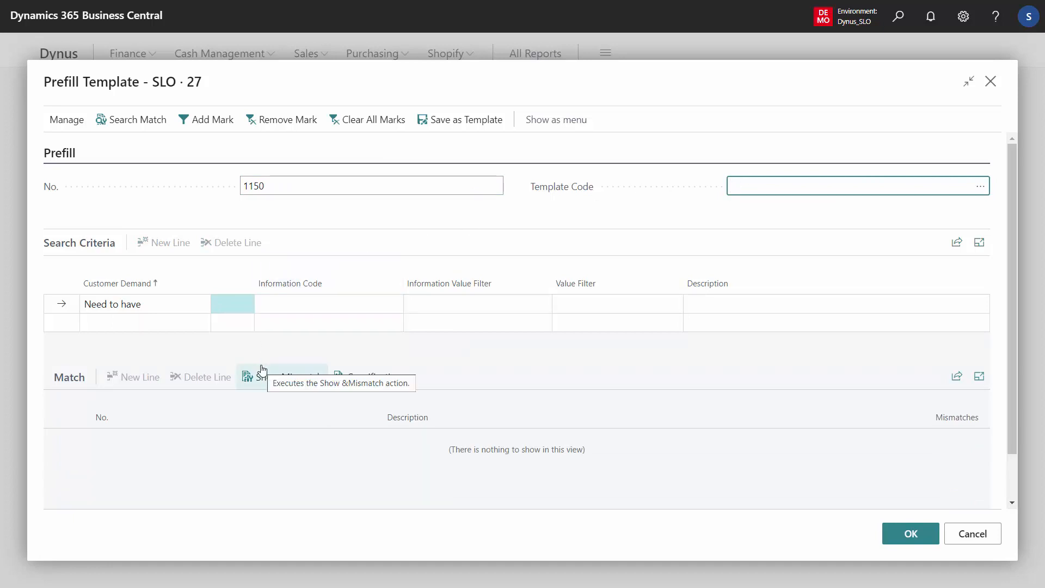
pyautogui.click(289, 187)
pyautogui.write('1')
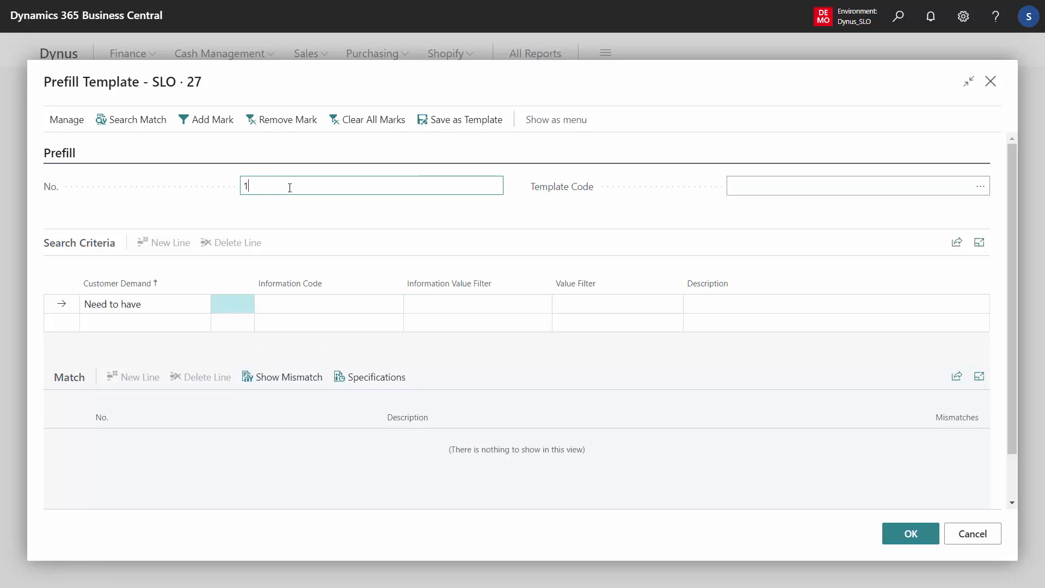
pyautogui.press('Tab')
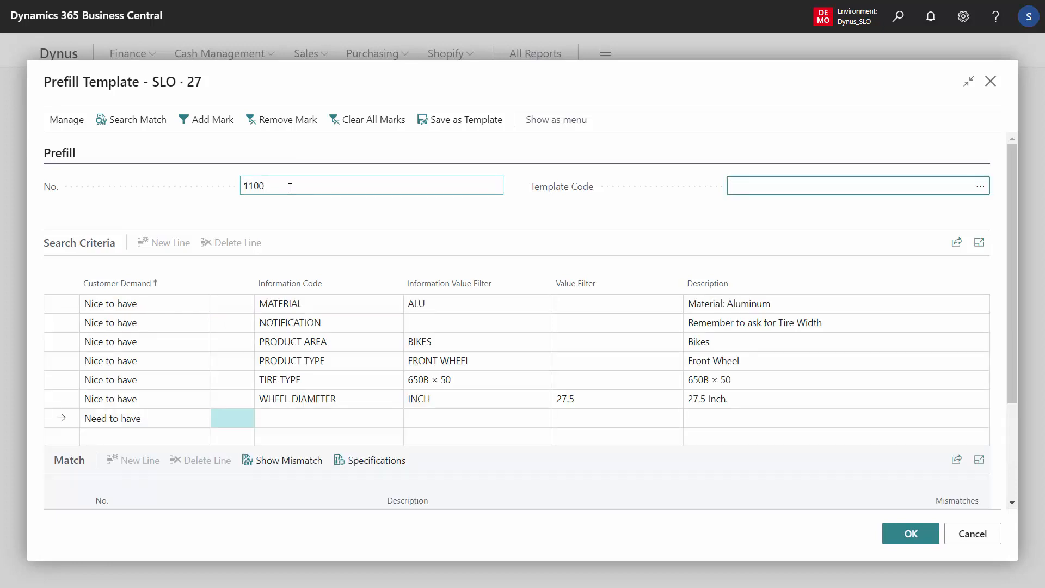
# Try to search for matching items with every criterion left as Nice to have.
pyautogui.click(338, 329)
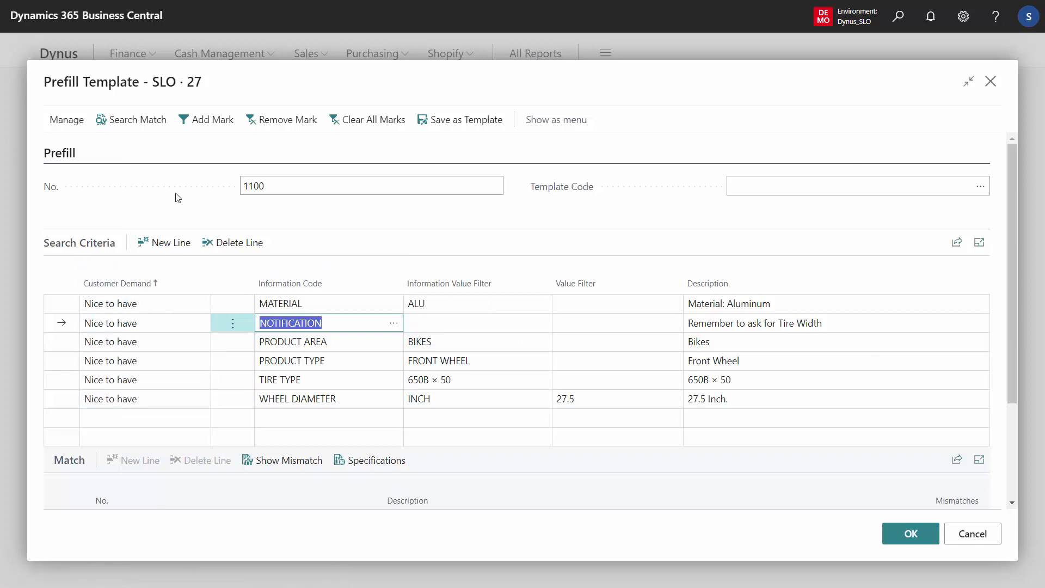
pyautogui.click(153, 129)
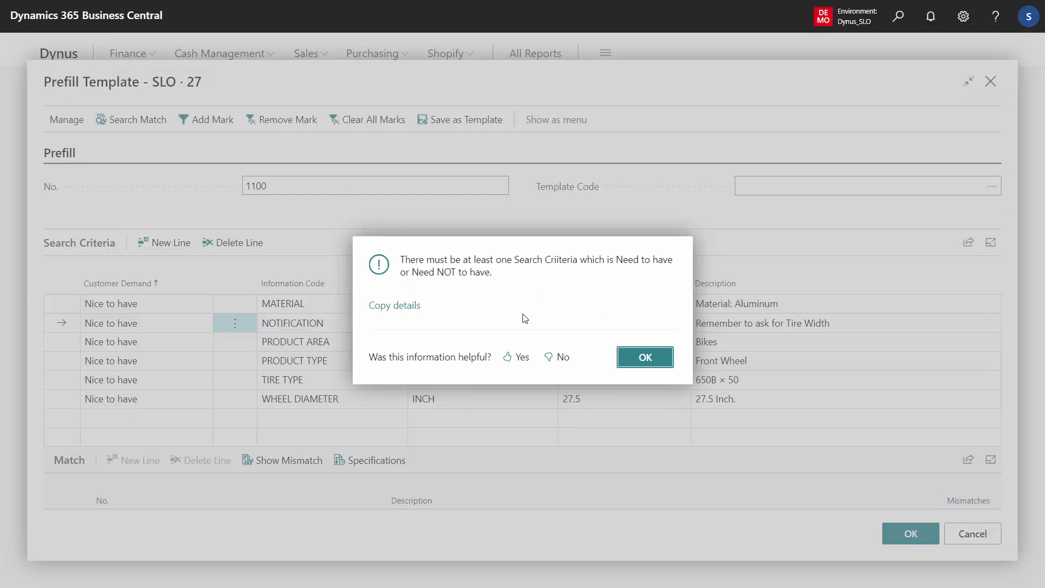
pyautogui.click(646, 356)
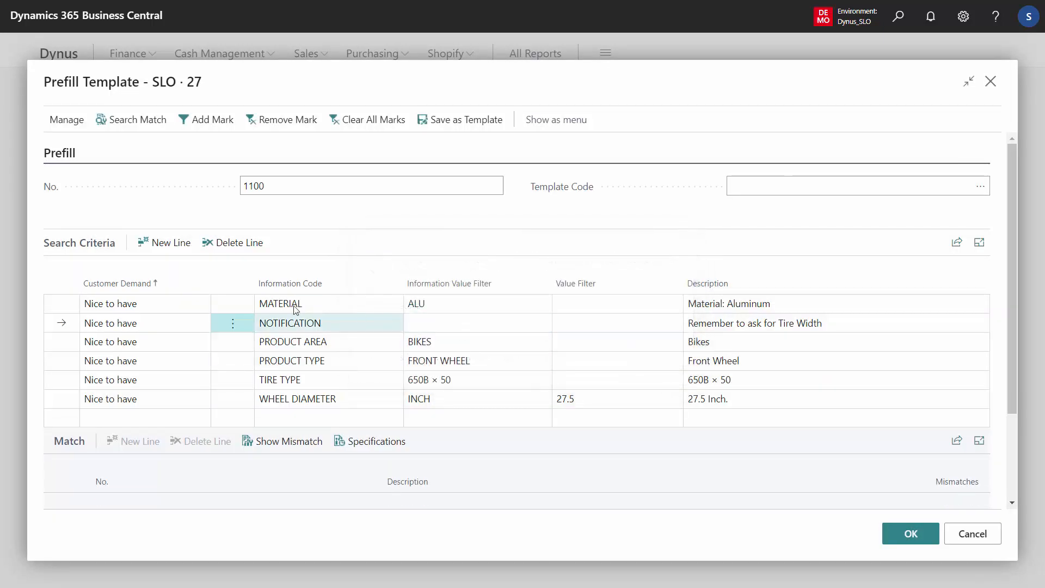
# Set the MATERIAL criterion's customer demand to Need to have and search for matching items.
pyautogui.click(161, 302)
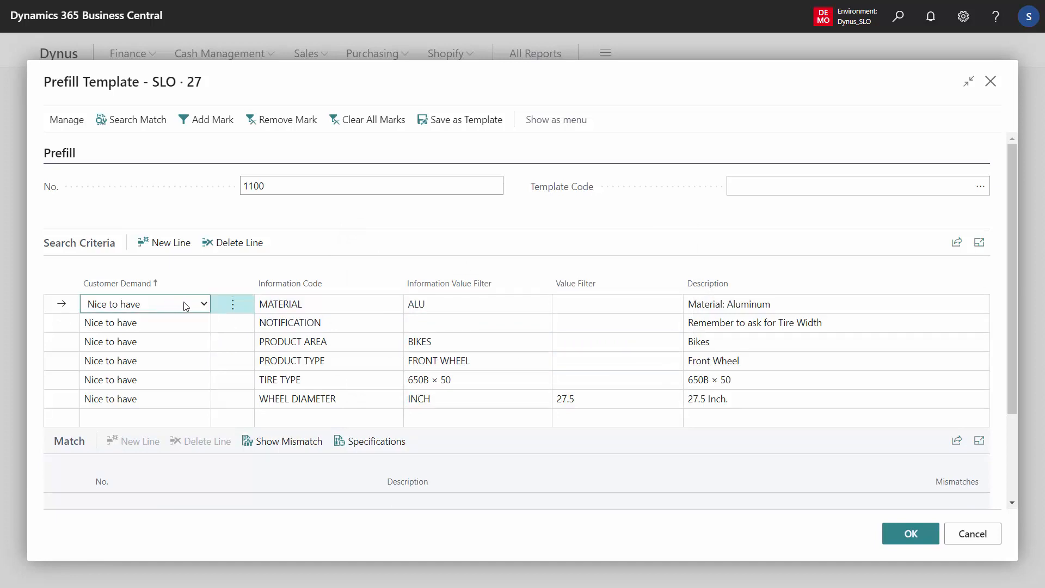
pyautogui.click(203, 304)
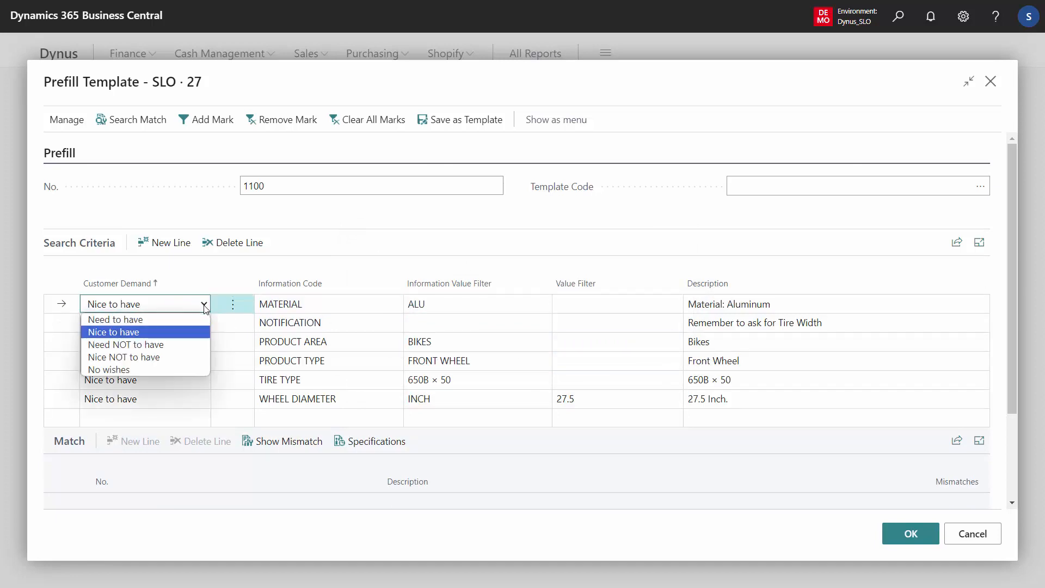
pyautogui.click(135, 322)
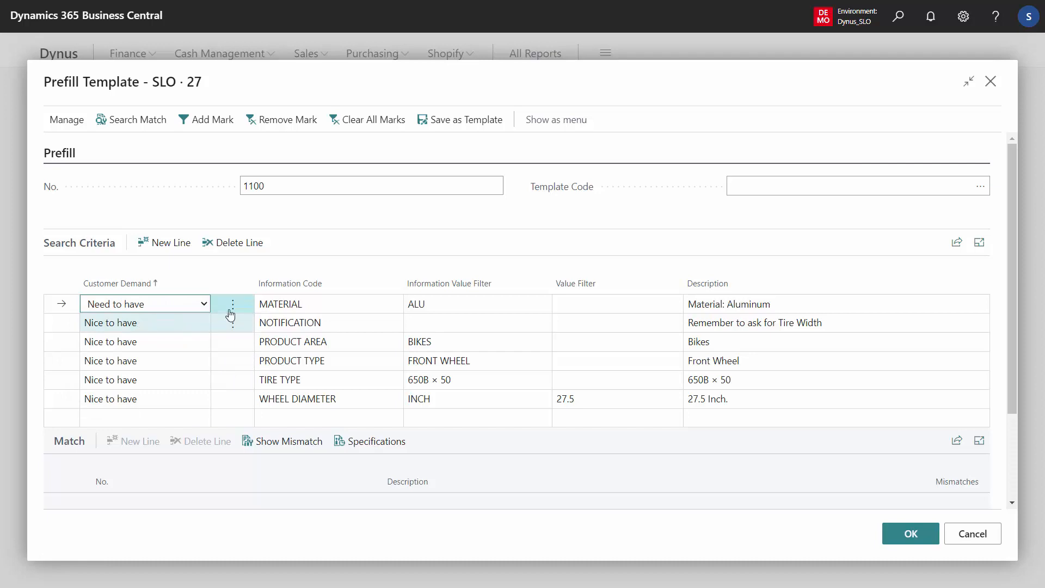
pyautogui.press('Tab')
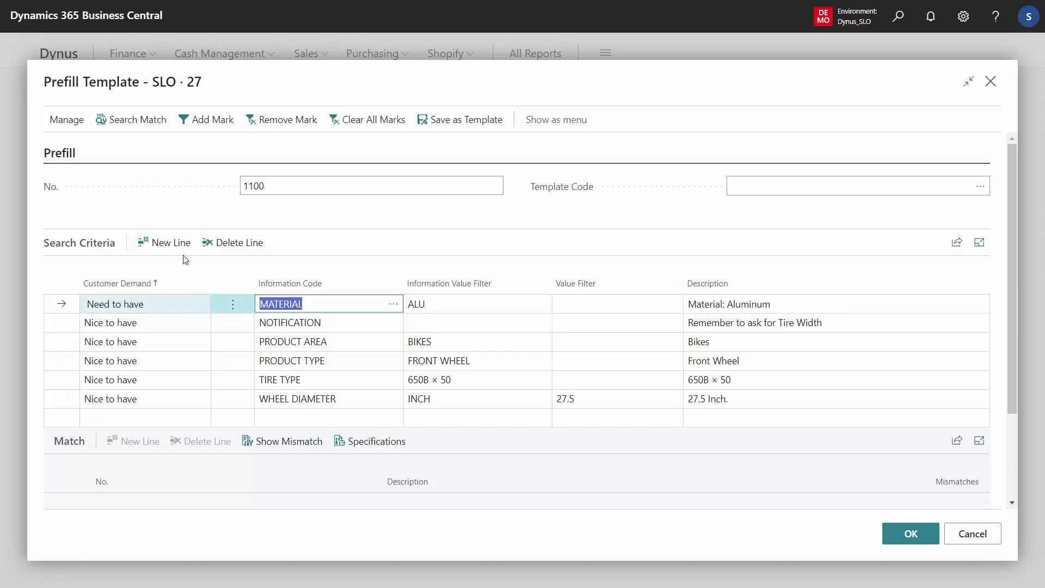
pyautogui.click(134, 121)
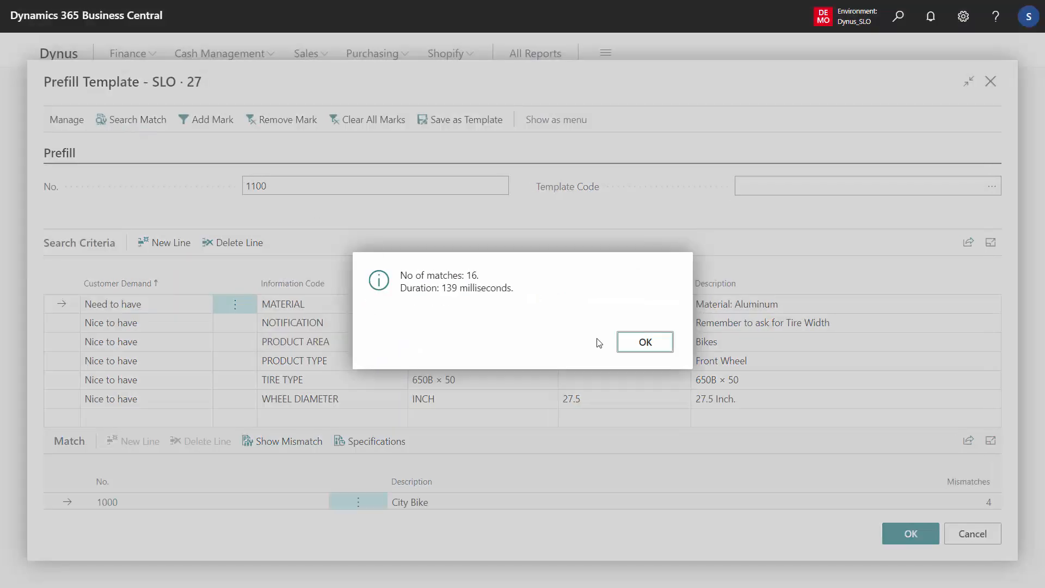
pyautogui.click(642, 341)
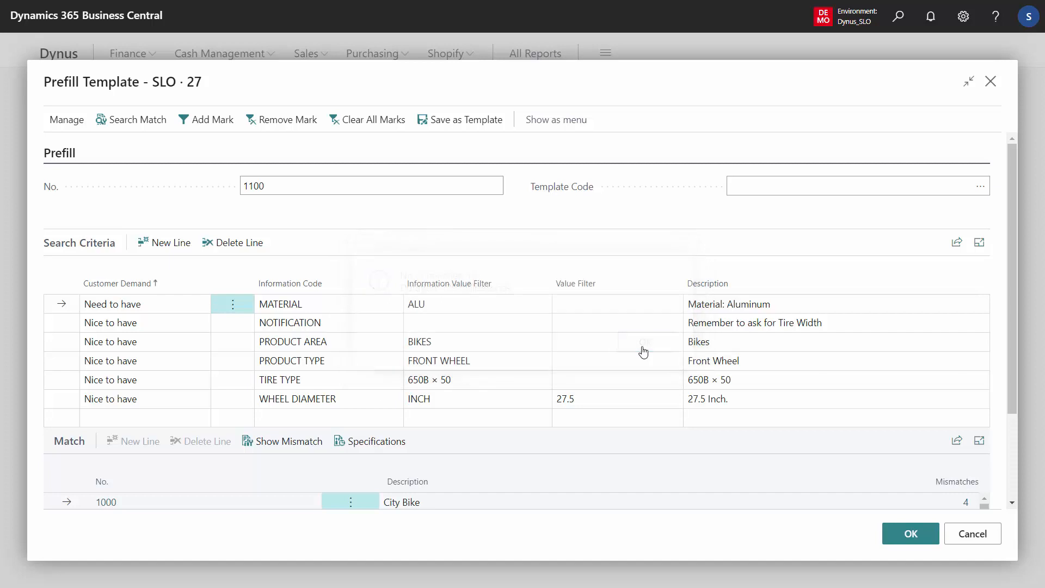
# Sort the matching items by mismatches in ascending order.
pyautogui.click(439, 305)
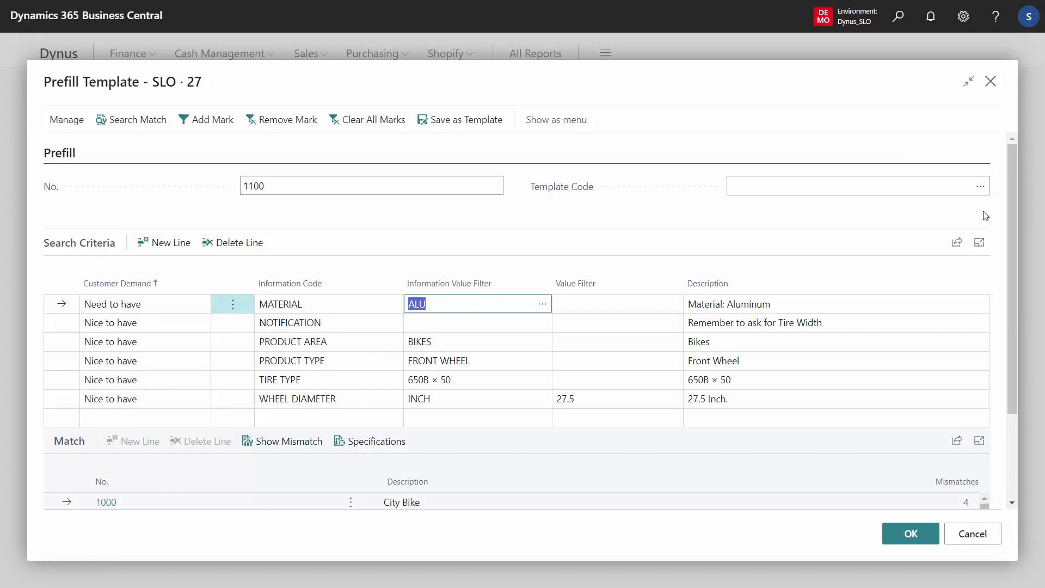
pyautogui.moveTo(1010, 200); pyautogui.dragTo(1005, 320)
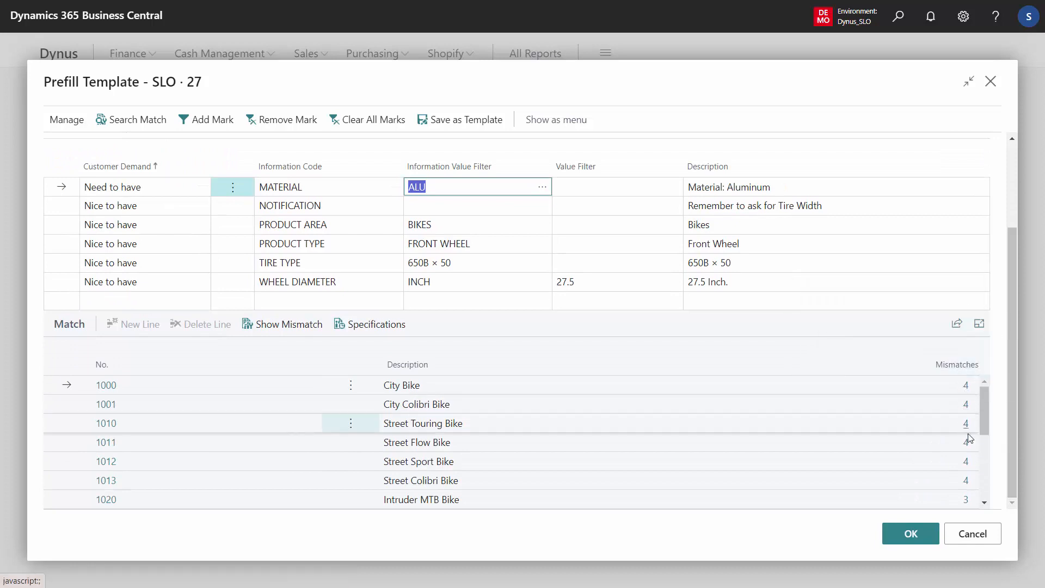
pyautogui.click(984, 367)
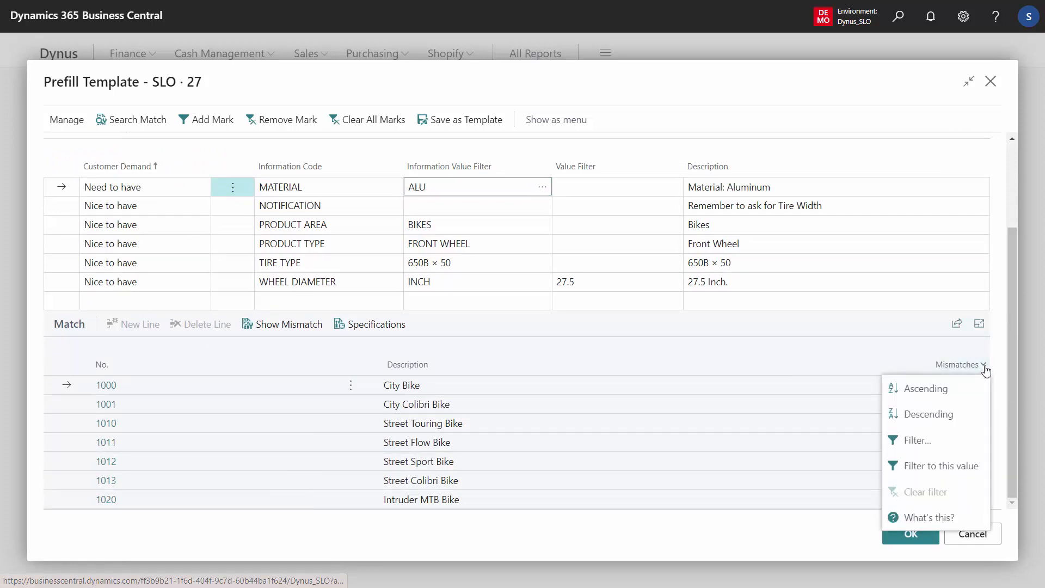
pyautogui.click(923, 389)
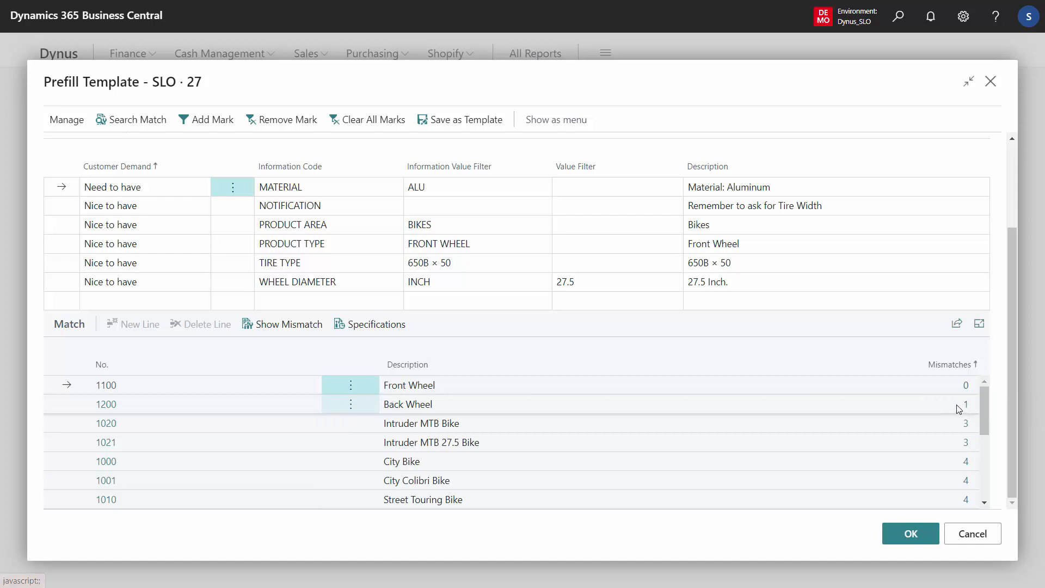
# Examine the configuration mismatches of the Back Wheel and the Intruder MTB Bike, returning to the match list after each.
pyautogui.click(967, 409)
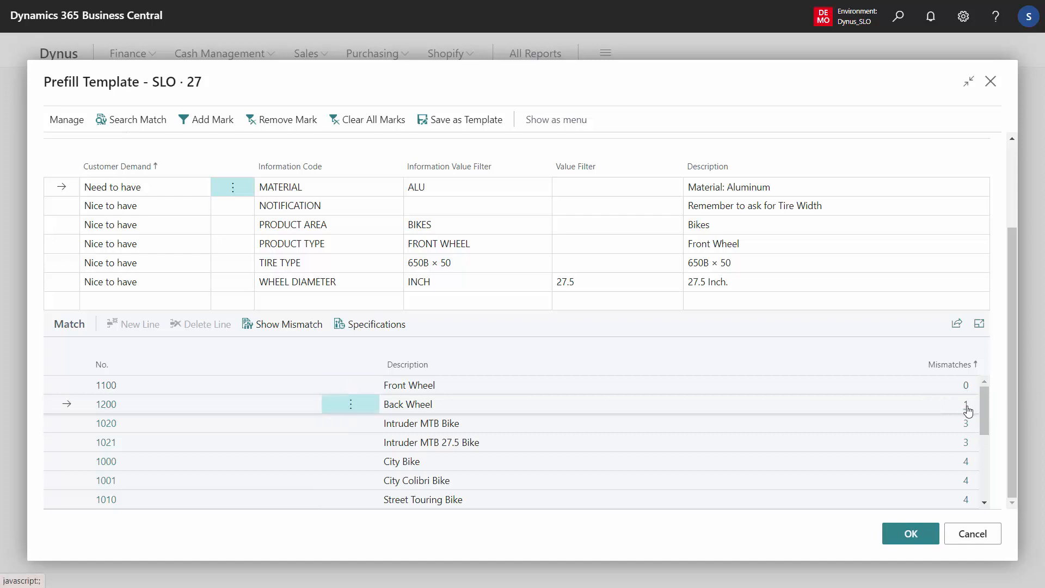
pyautogui.click(967, 408)
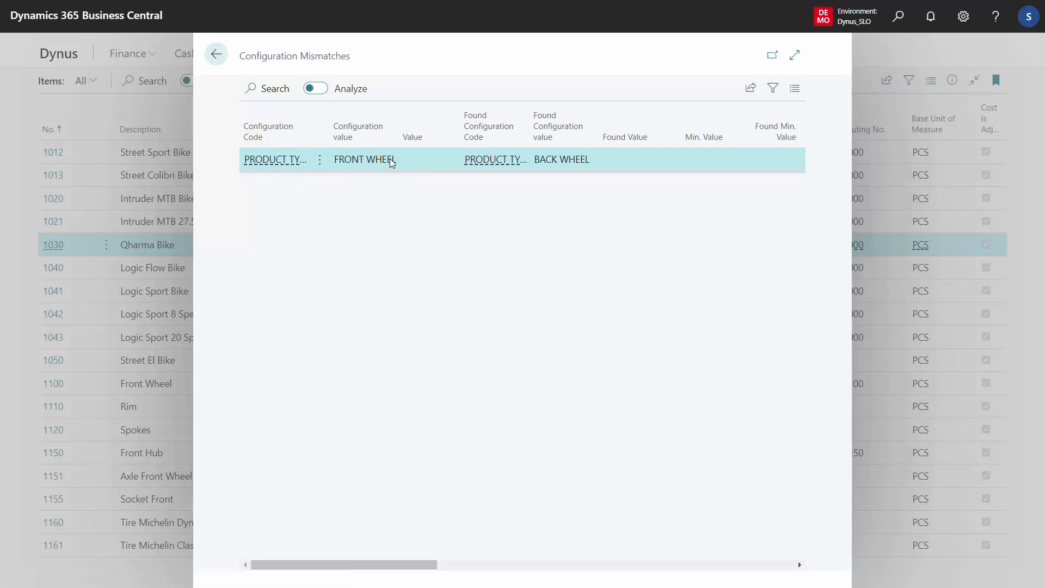
pyautogui.click(223, 62)
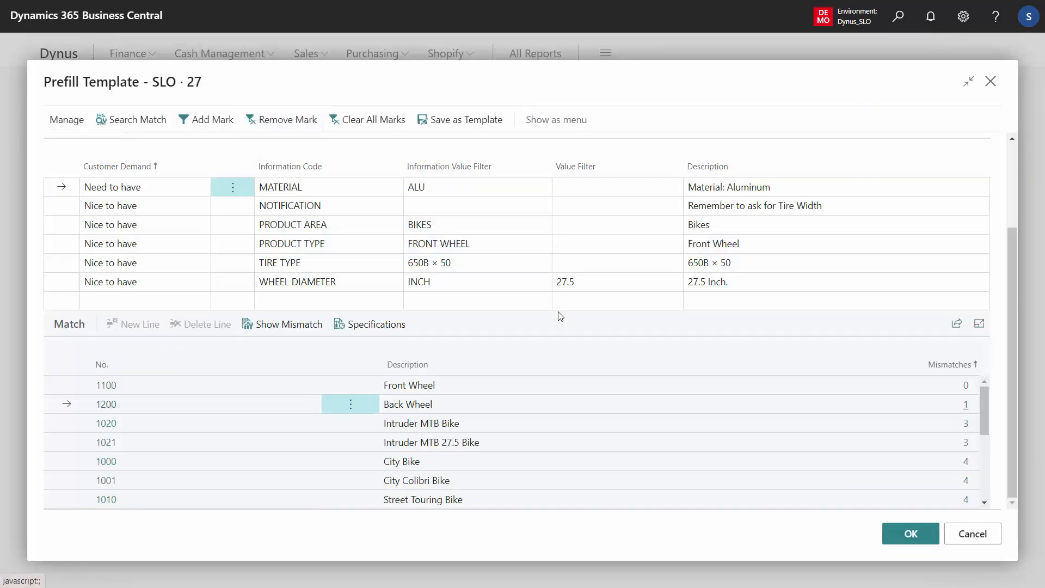
pyautogui.click(433, 425)
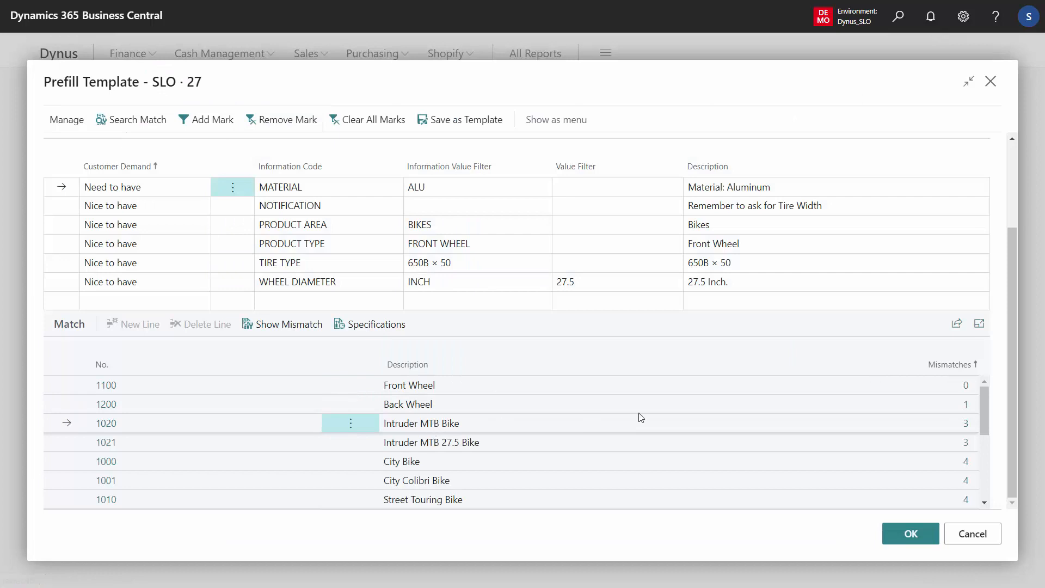
pyautogui.click(965, 424)
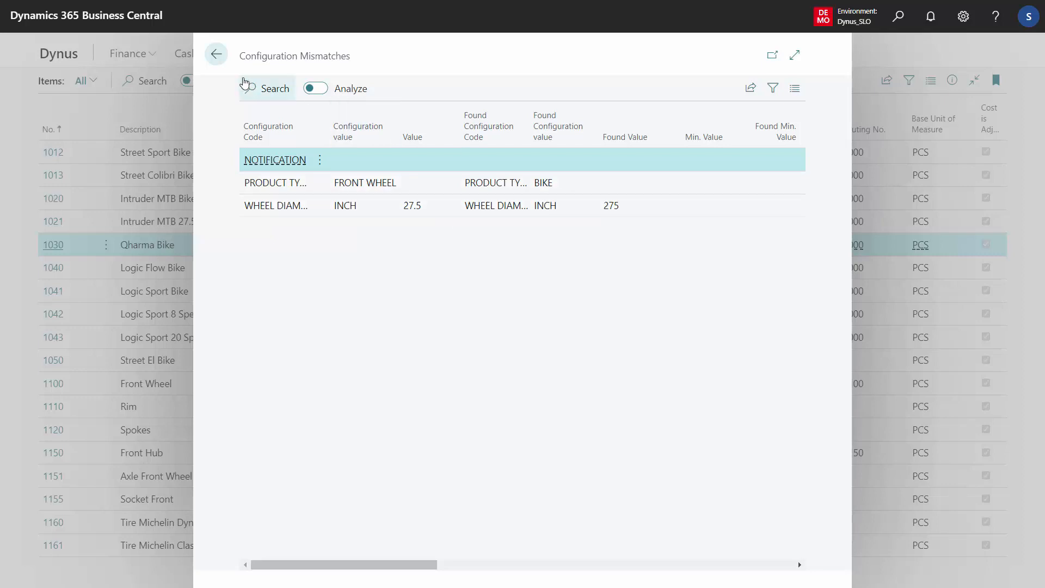
pyautogui.click(216, 54)
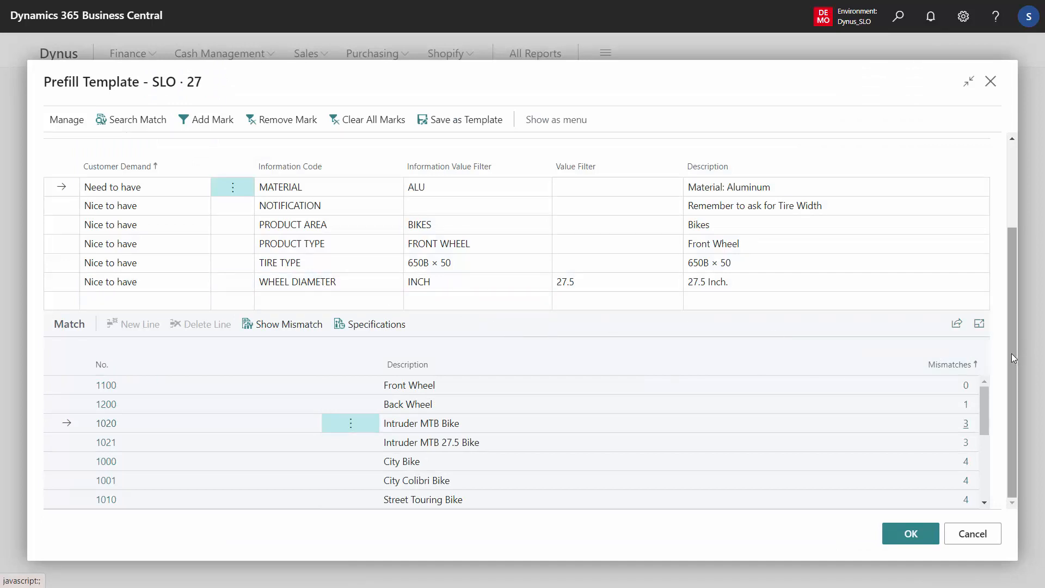
# Load the search criteria from the MALE BIKE template and search for matching items.
pyautogui.moveTo(1011, 353); pyautogui.dragTo(1006, 217)
pyautogui.click(756, 186)
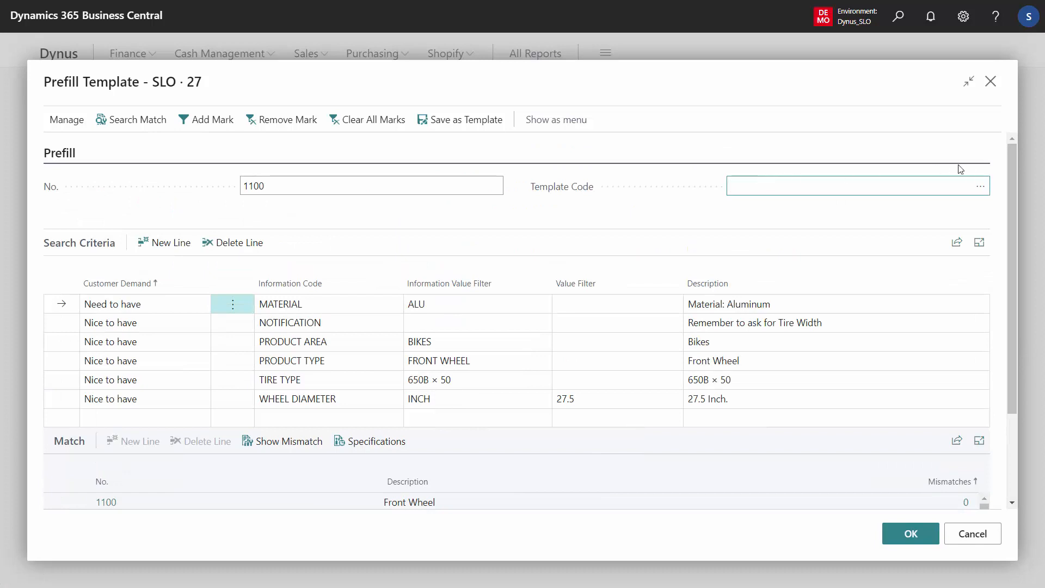
pyautogui.click(981, 187)
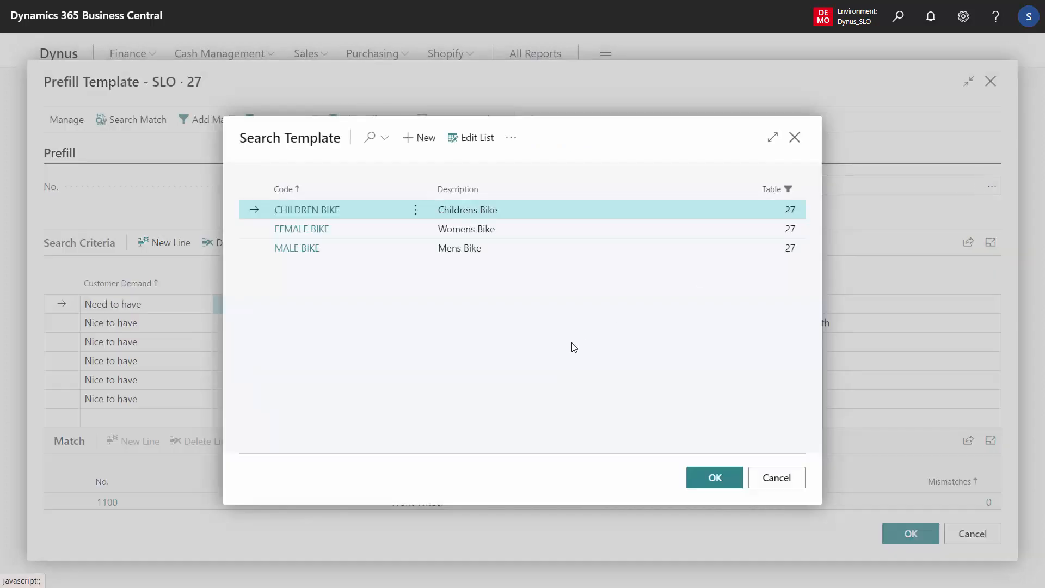
pyautogui.click(475, 248)
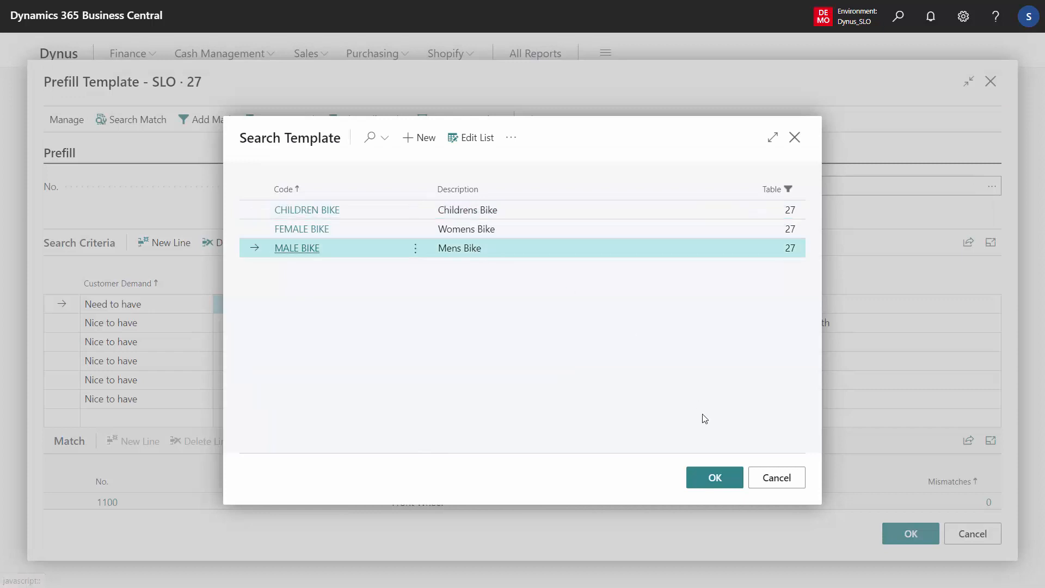
pyautogui.click(714, 477)
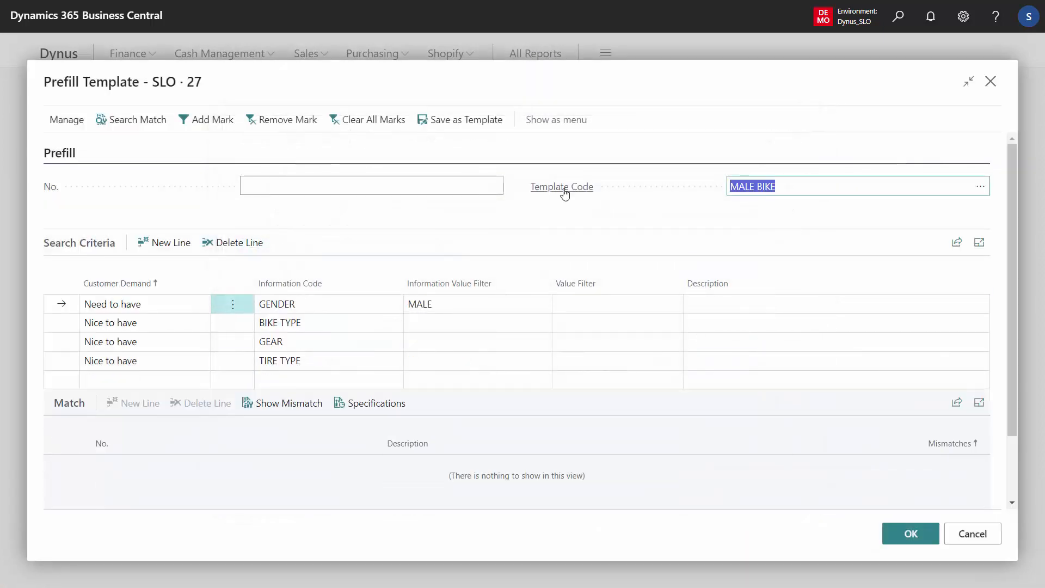
pyautogui.moveTo(565, 192)
pyautogui.click(134, 119)
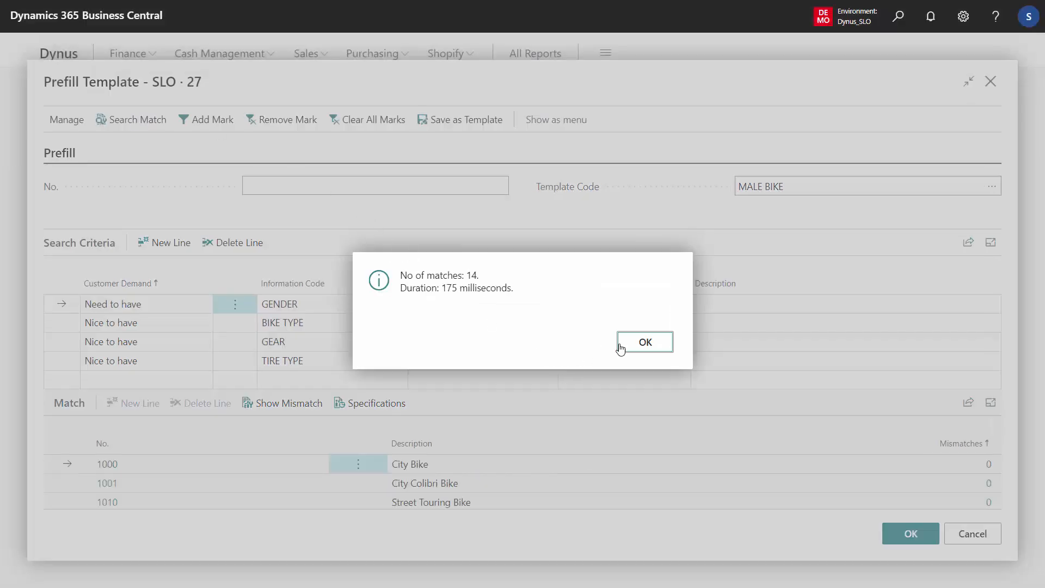
pyautogui.click(620, 348)
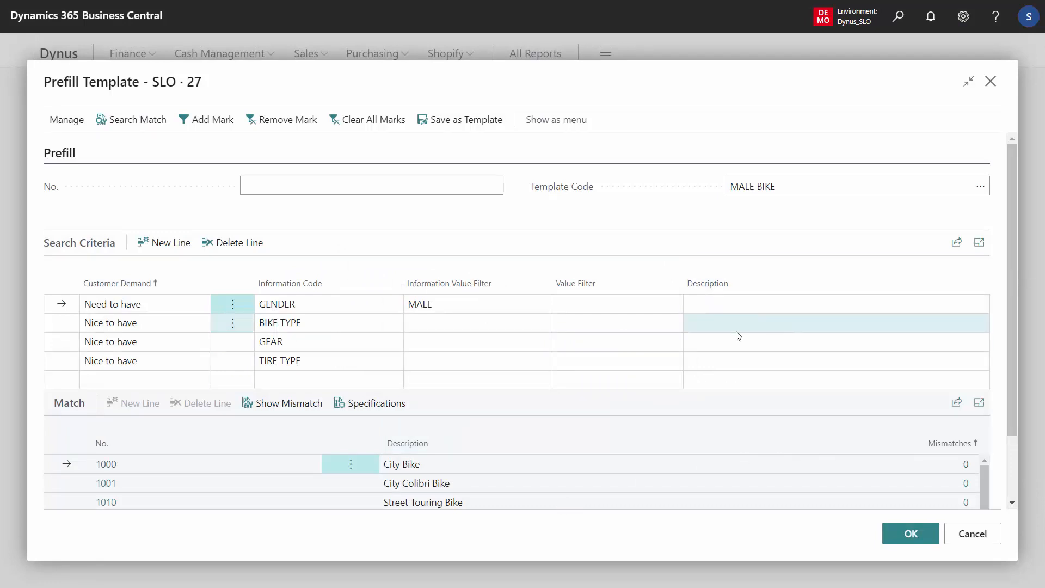
# Set the BIKE TYPE criterion's information value filter to CITY BIKE and its customer demand to Need to have.
pyautogui.click(432, 303)
pyautogui.click(448, 305)
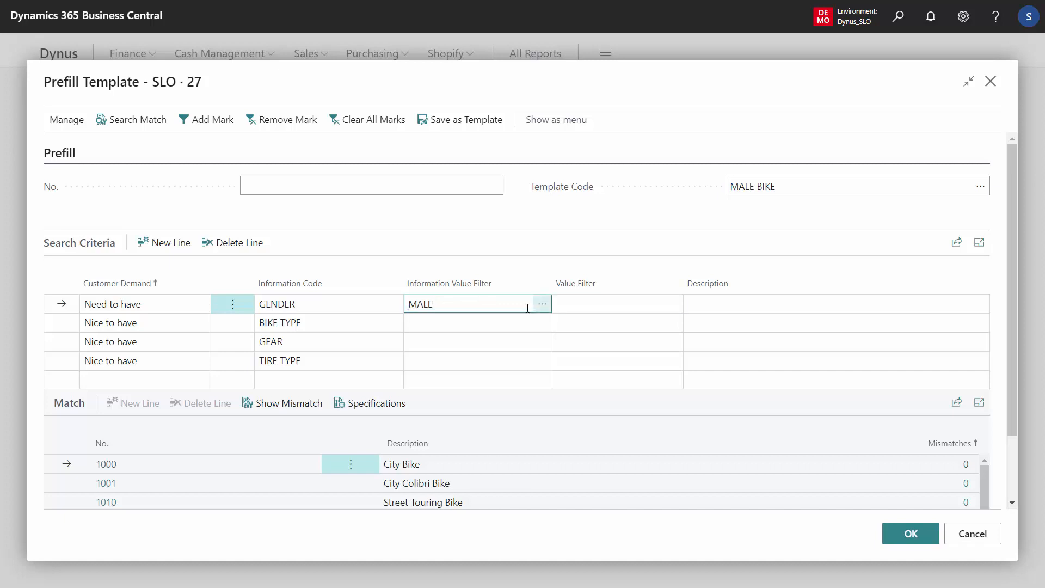
pyautogui.click(469, 319)
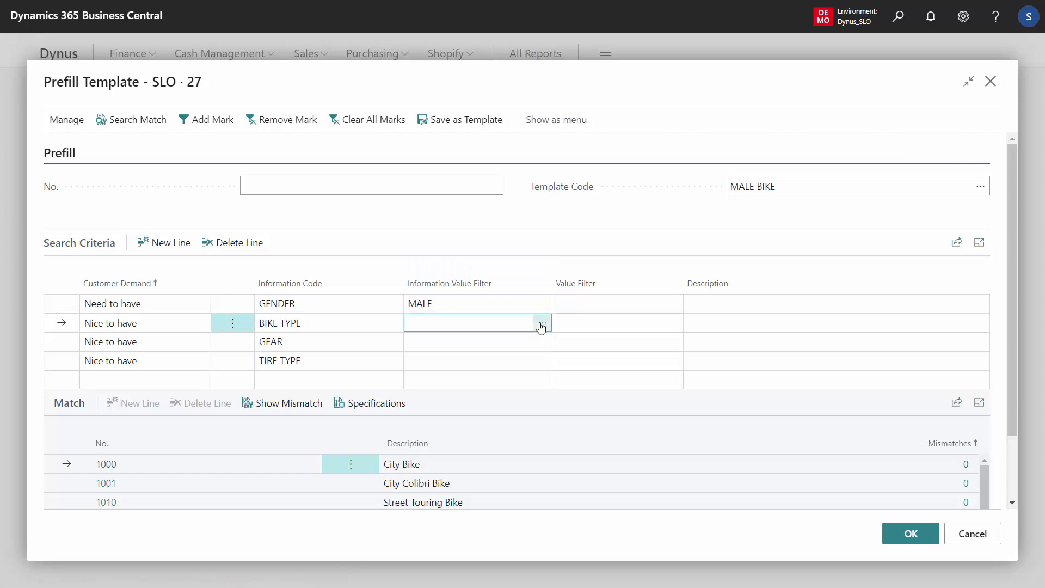
pyautogui.click(540, 325)
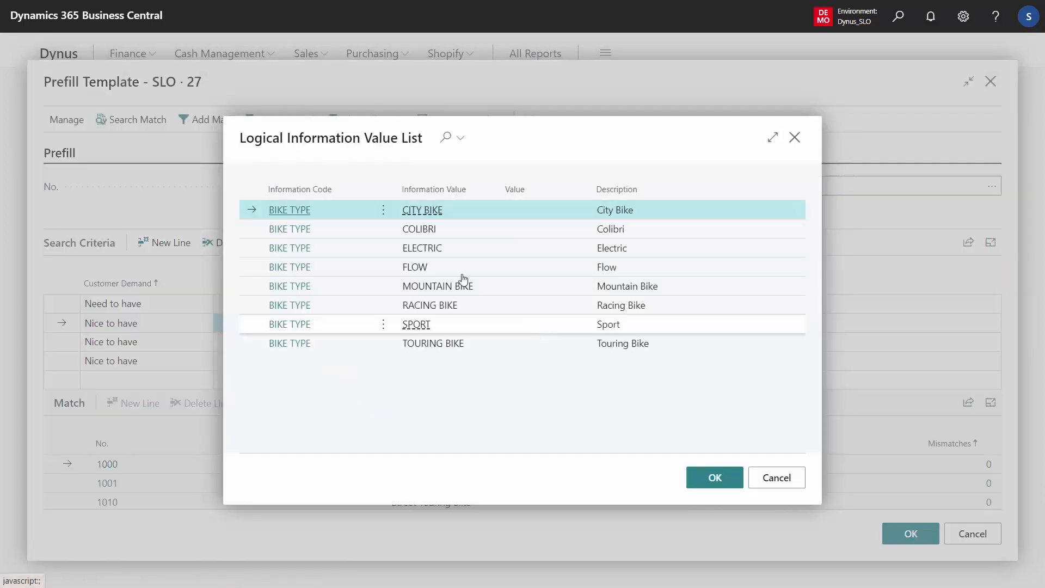
pyautogui.click(702, 477)
pyautogui.click(157, 329)
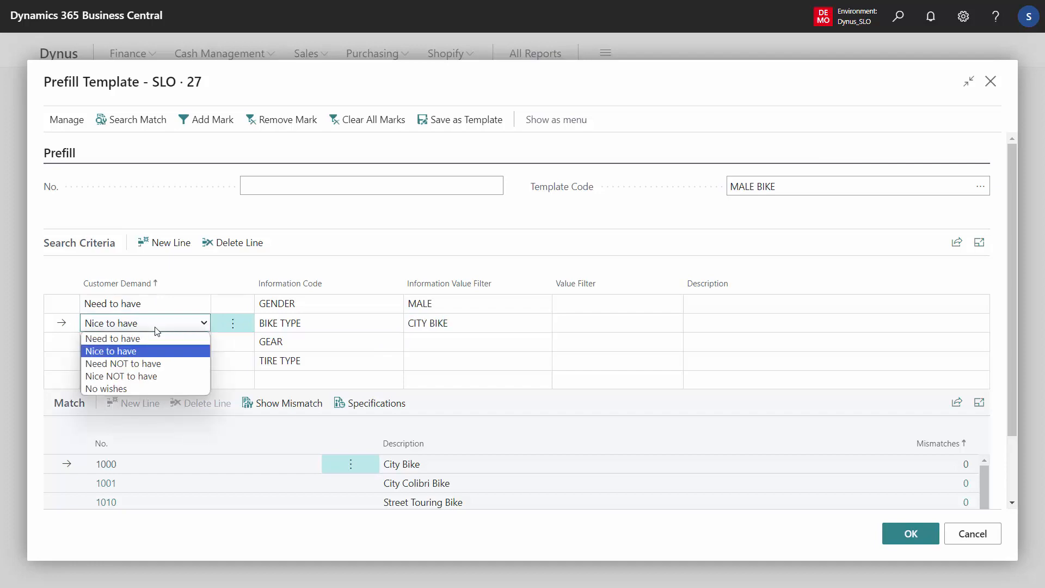
pyautogui.click(158, 336)
pyautogui.click(315, 322)
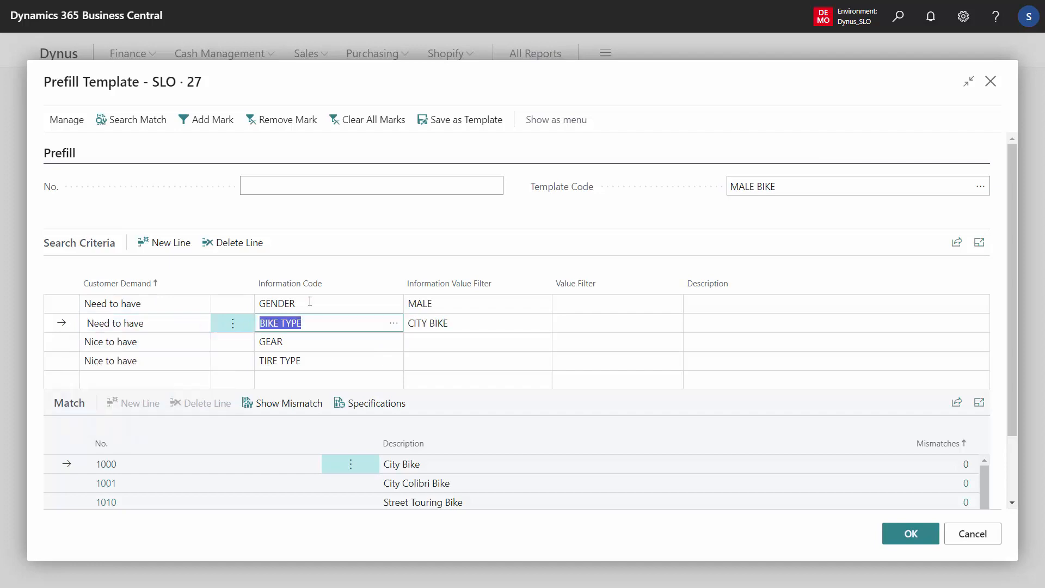
# Search for items matching the updated bike type and gender criteria.
pyautogui.click(129, 120)
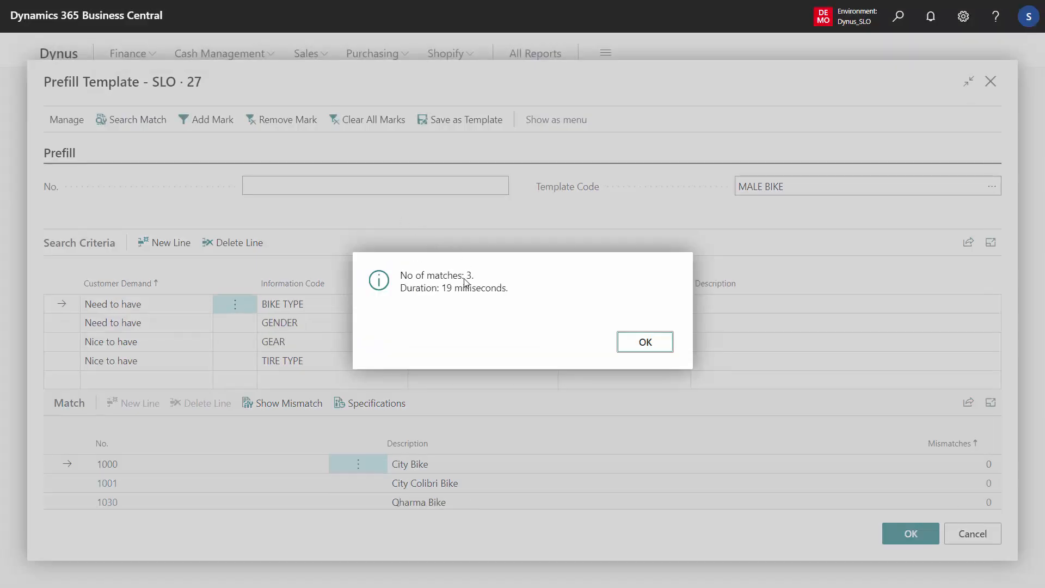
pyautogui.moveTo(465, 281); pyautogui.dragTo(472, 279)
pyautogui.click(645, 342)
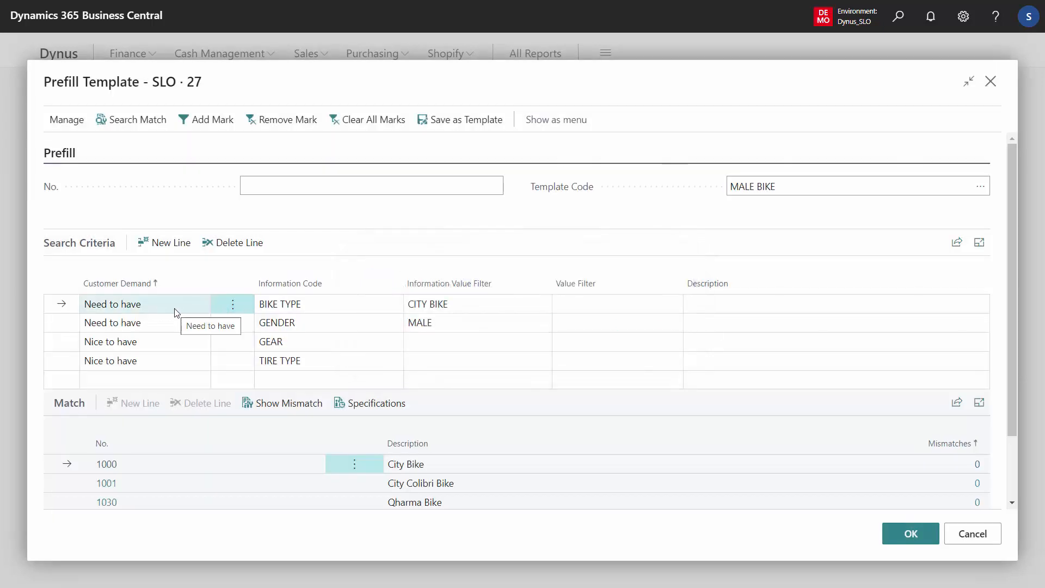
# Check the available bike type values and set the BIKE TYPE criterion's information value filter to CITY BIKE|FLOW|SPORT.
pyautogui.click(453, 323)
pyautogui.click(492, 308)
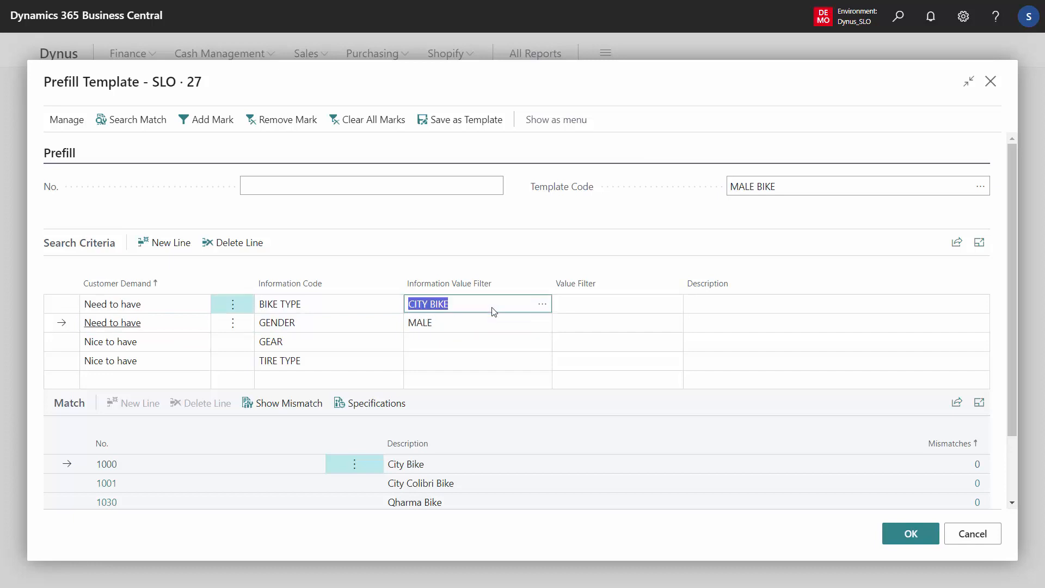
pyautogui.click(541, 305)
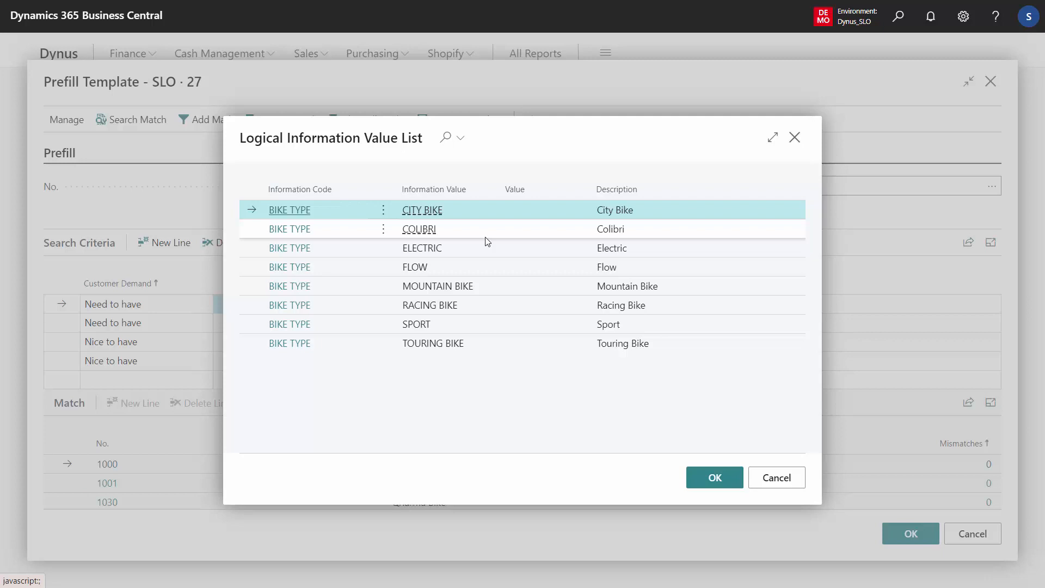
pyautogui.click(768, 477)
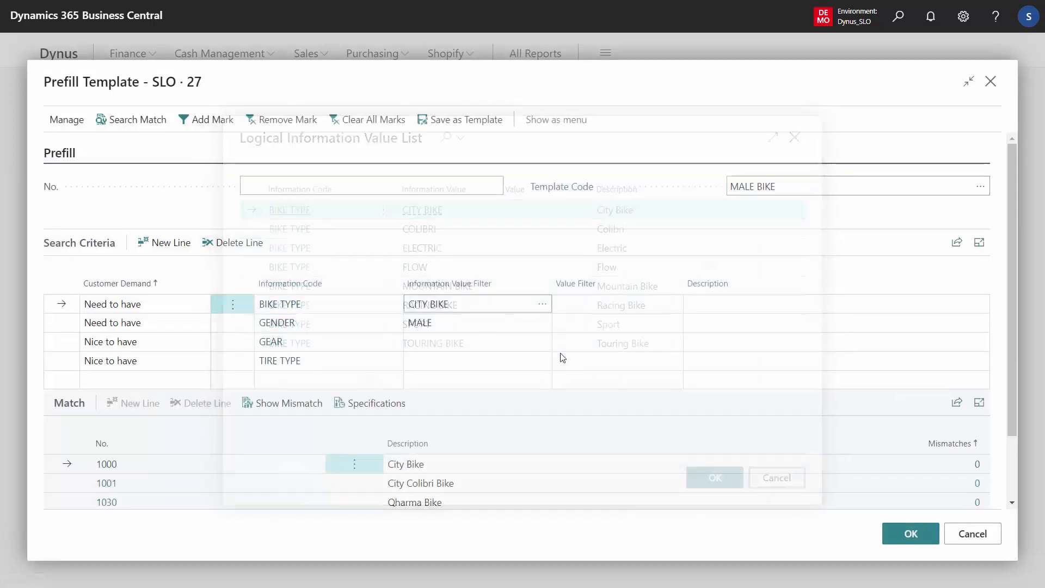
pyautogui.click(487, 304)
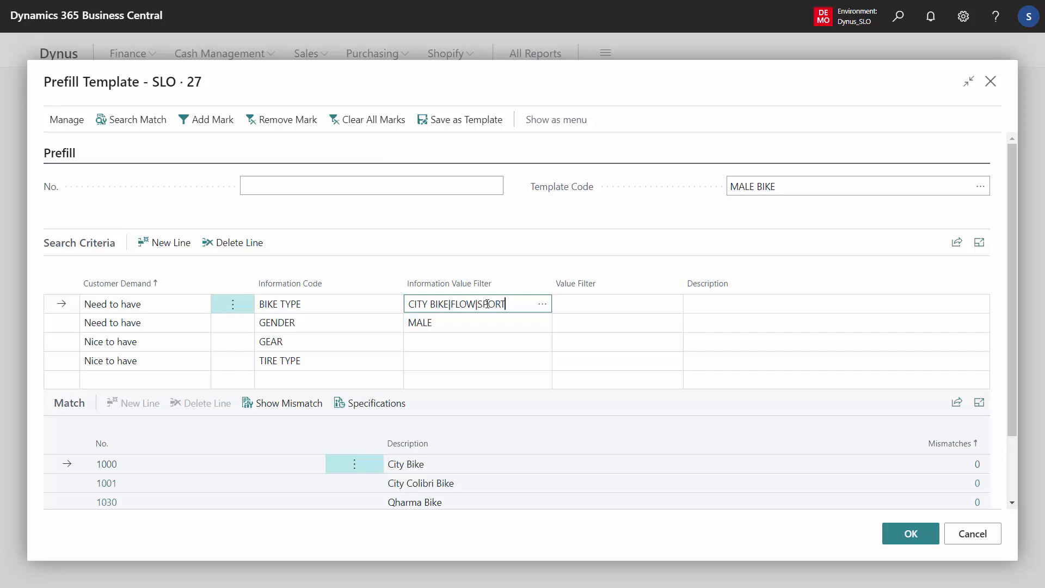
pyautogui.press('Down')
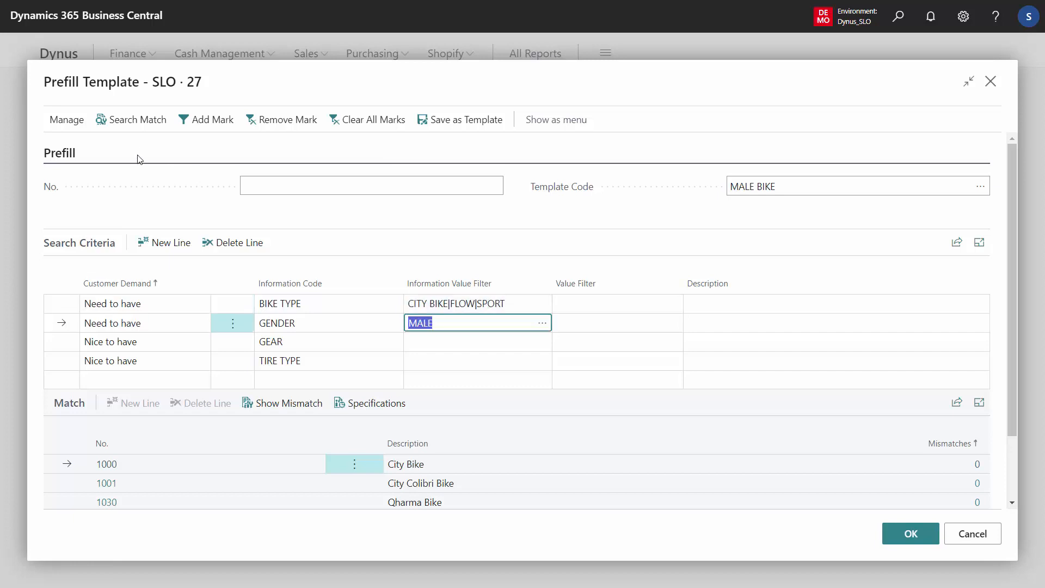
# Search for items matching the widened bike type filter and review the match list.
pyautogui.click(143, 129)
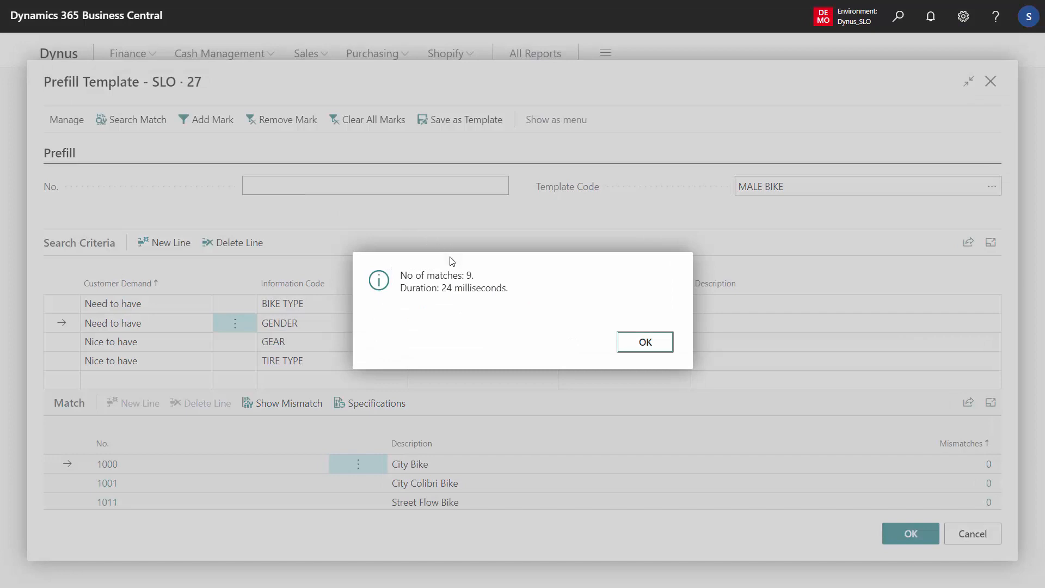
pyautogui.click(636, 342)
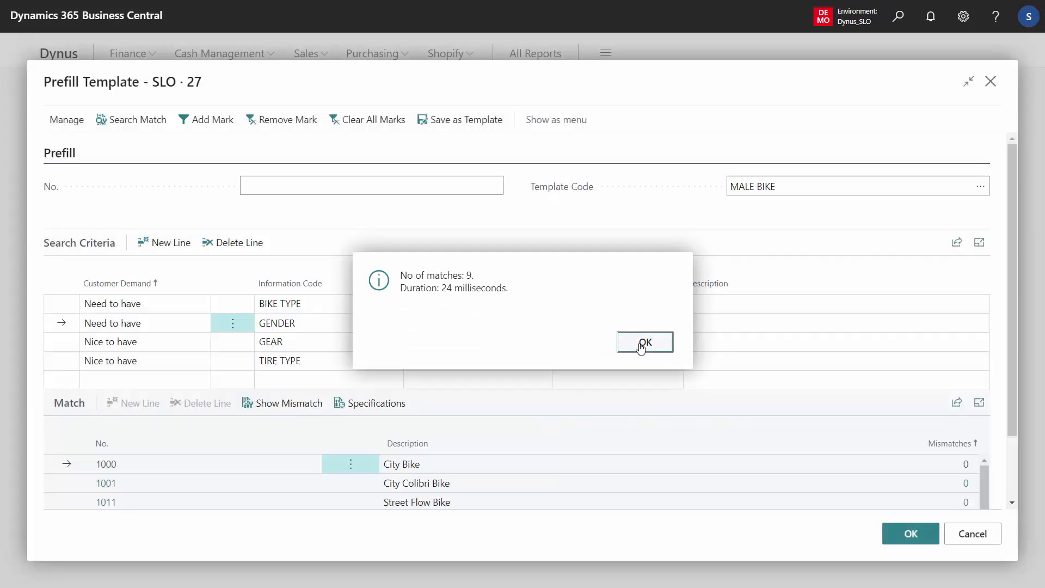
pyautogui.moveTo(1009, 302); pyautogui.dragTo(984, 377)
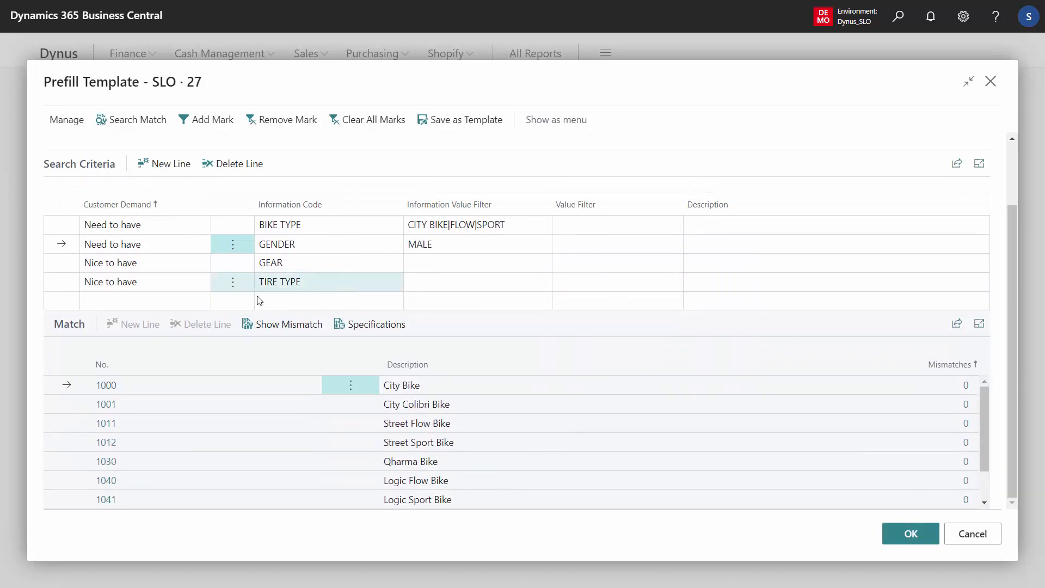
# Set the GEAR criterion's information value filter to NEXUS 7 from the list of gear values.
pyautogui.click(164, 262)
pyautogui.click(484, 268)
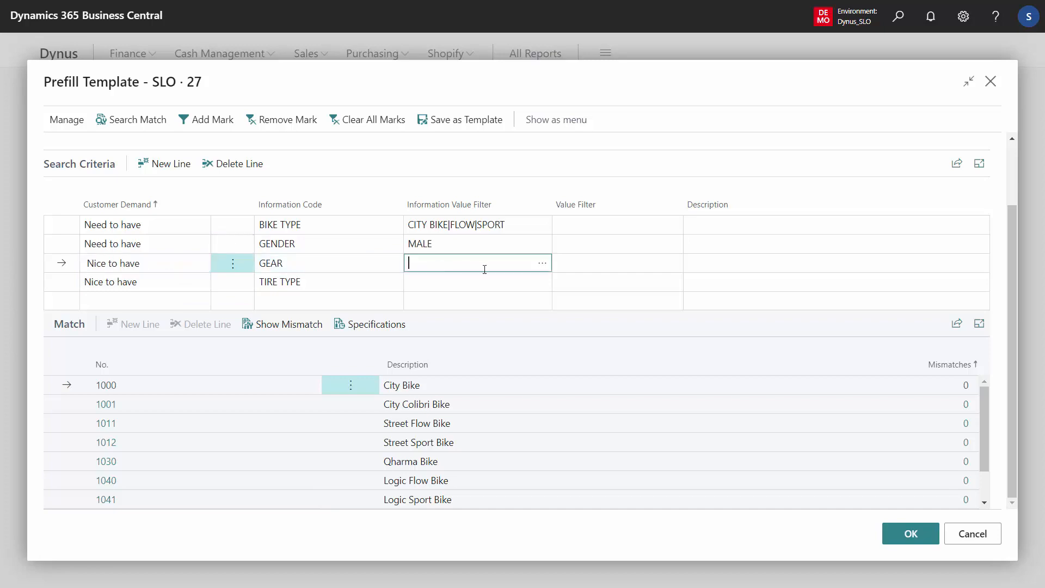
pyautogui.click(541, 263)
pyautogui.click(478, 266)
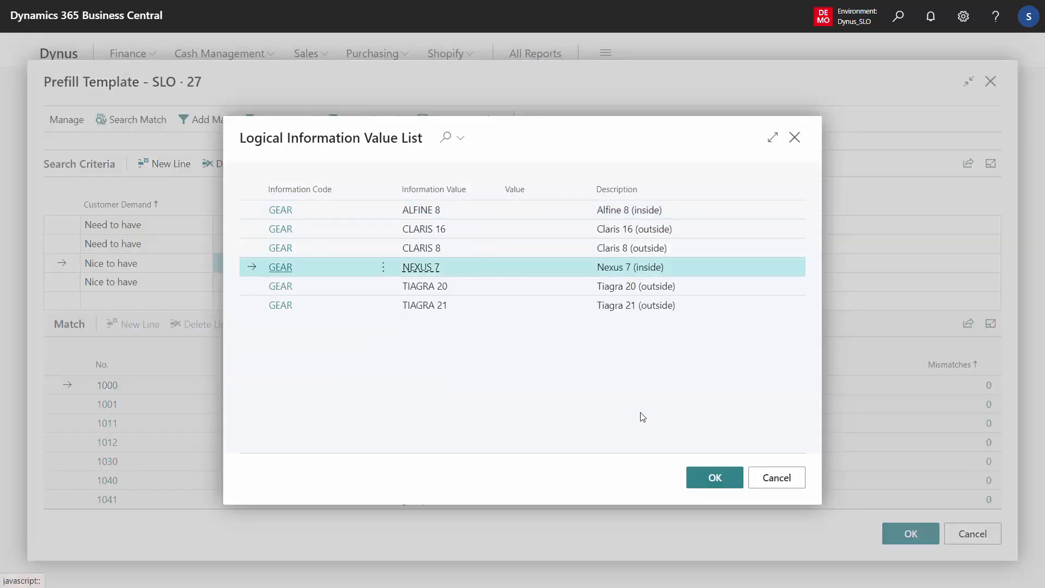
pyautogui.click(718, 478)
# Set the TIRE TYPE criterion's information value filter to 700 × 28C from the list of tire values.
pyautogui.click(423, 282)
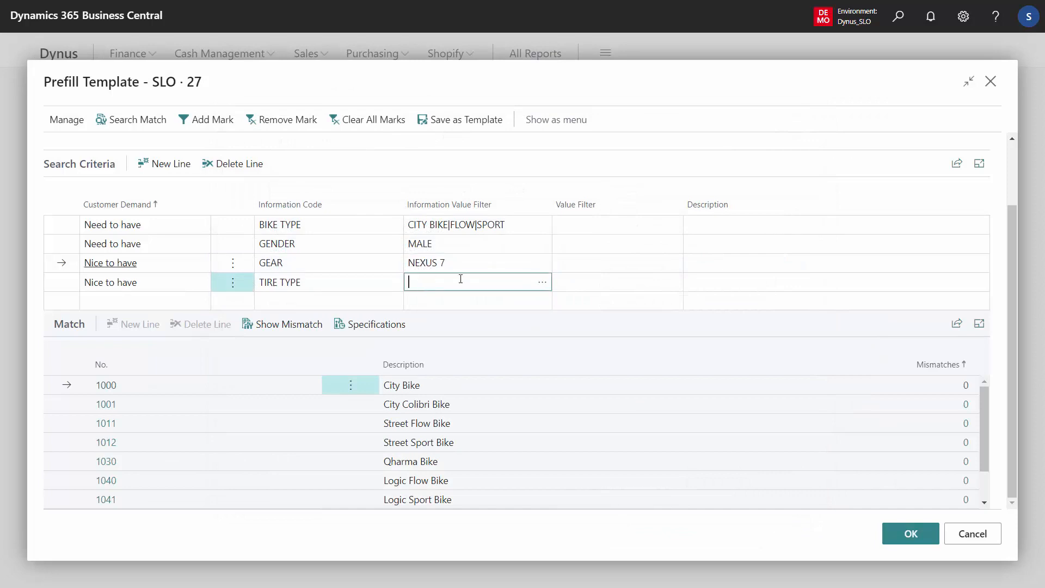
pyautogui.click(542, 282)
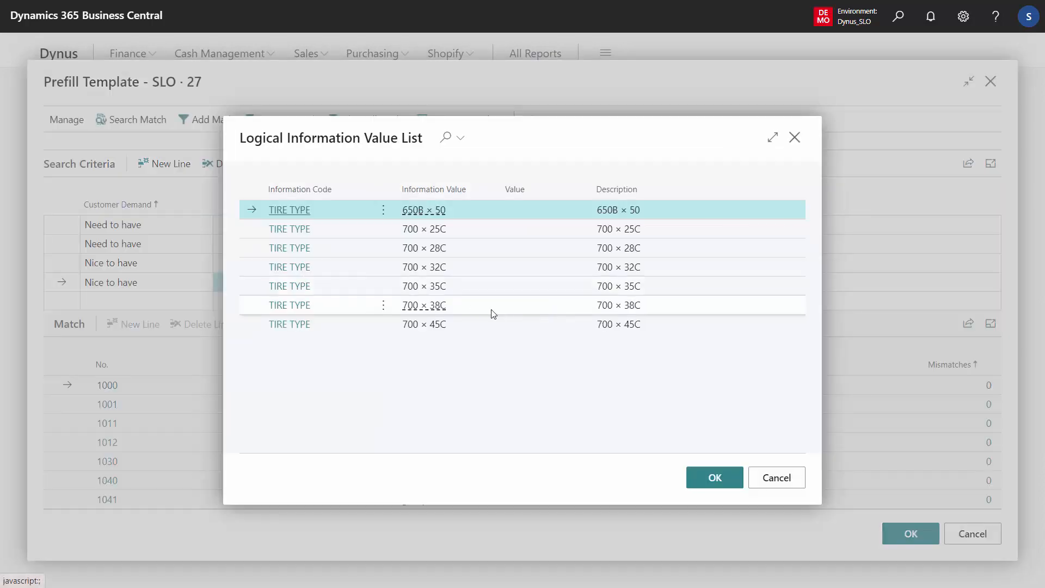
pyautogui.click(467, 287)
pyautogui.click(475, 252)
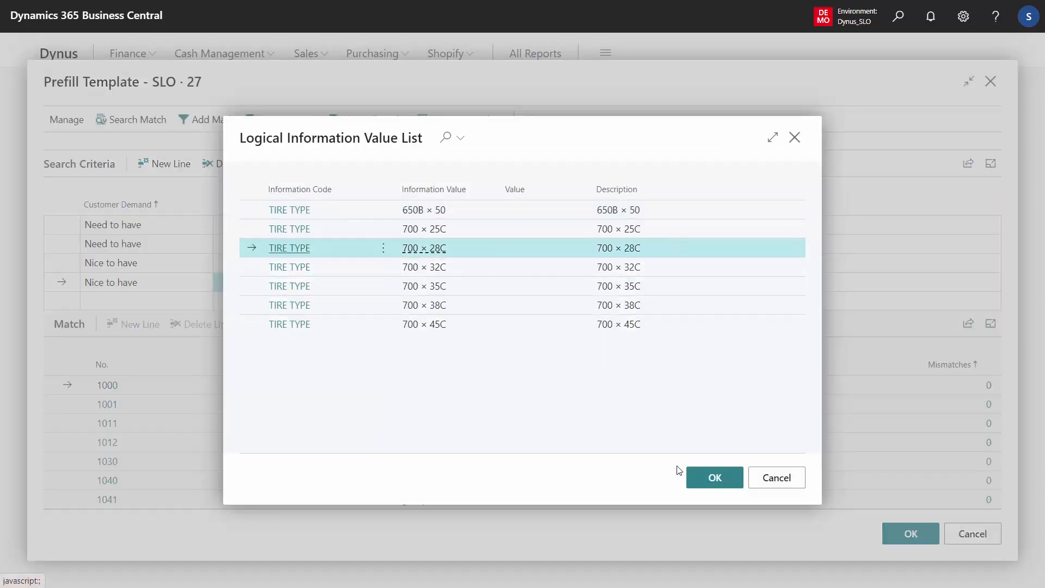
pyautogui.click(709, 479)
pyautogui.click(459, 254)
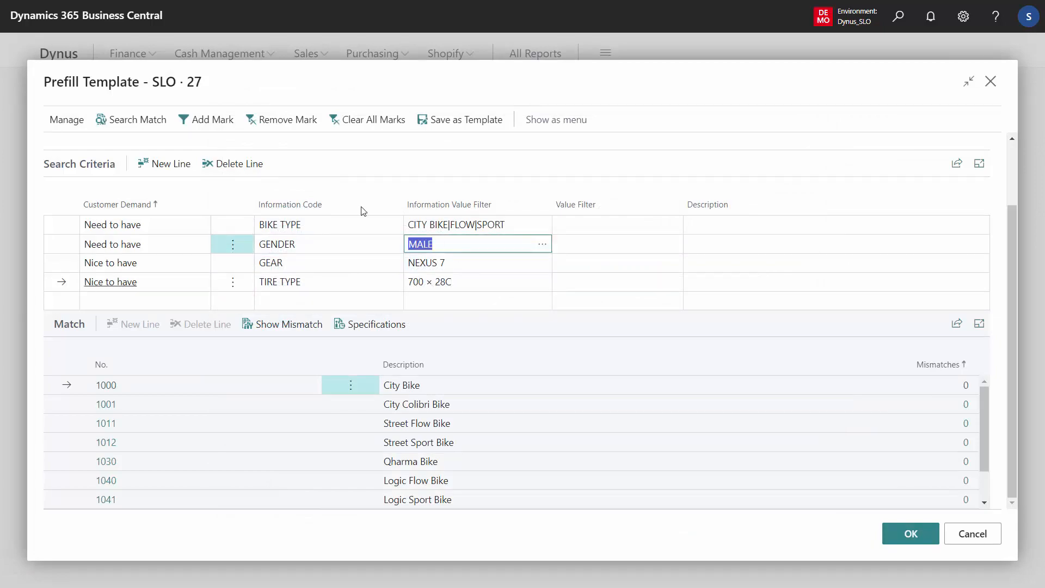
# Search for matches with the gear and tire type criteria included and review the mismatch count of each matching item.
pyautogui.click(136, 119)
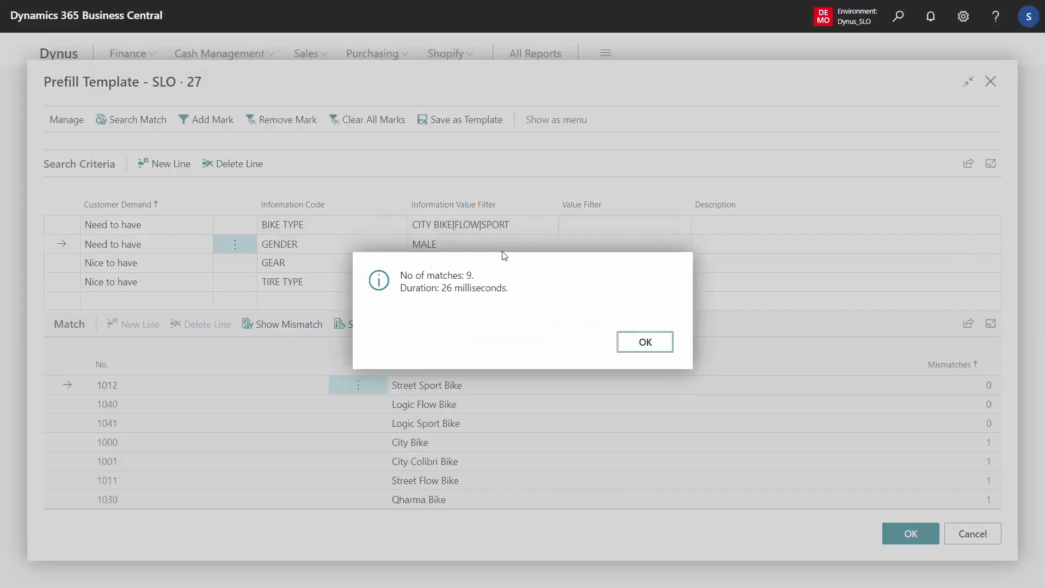
pyautogui.click(645, 343)
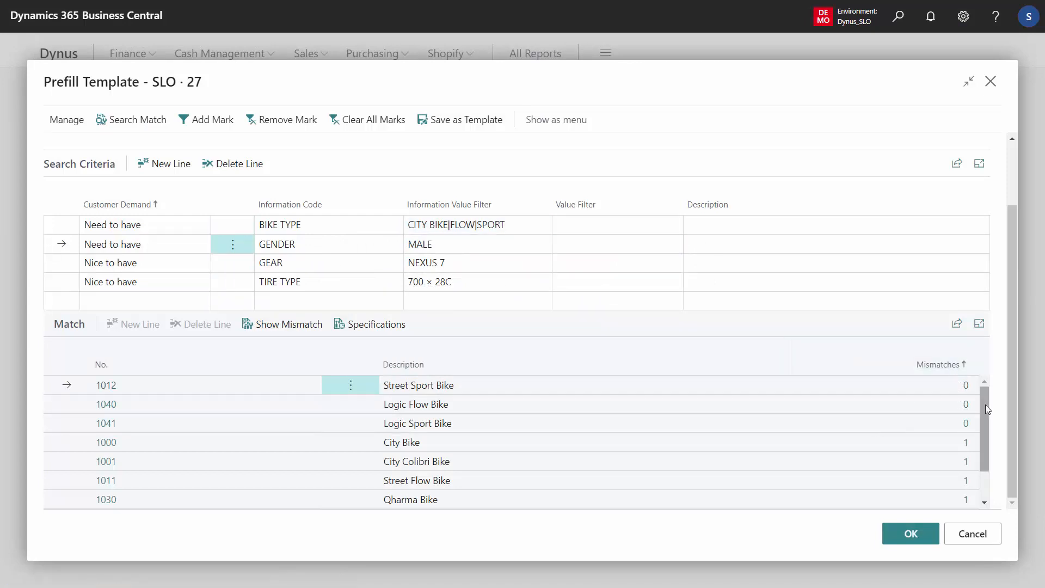
pyautogui.scroll(-1, 986, 424)
pyautogui.scroll(-1, 987, 435)
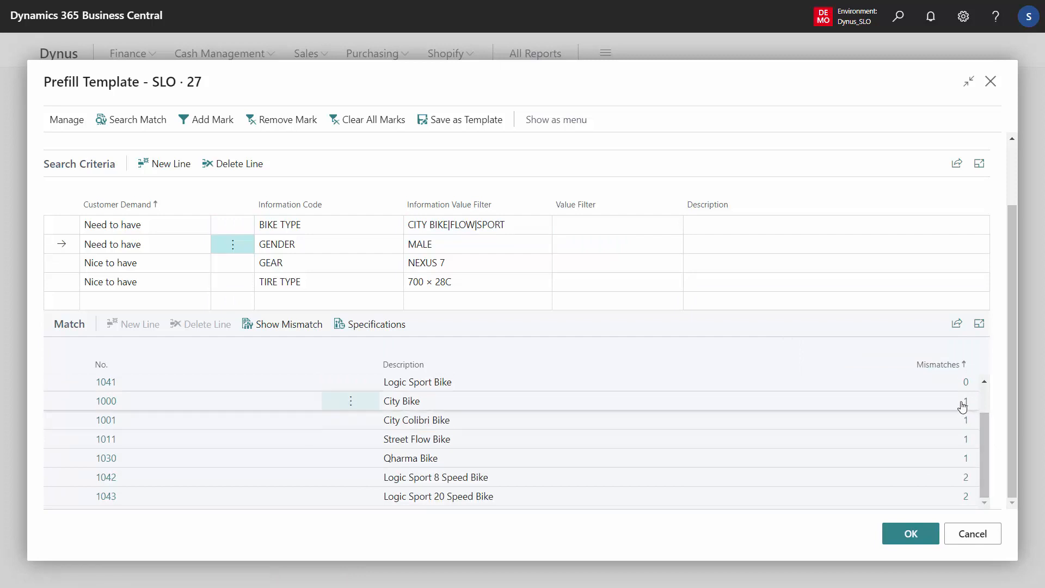
pyautogui.scroll(2, 988, 452)
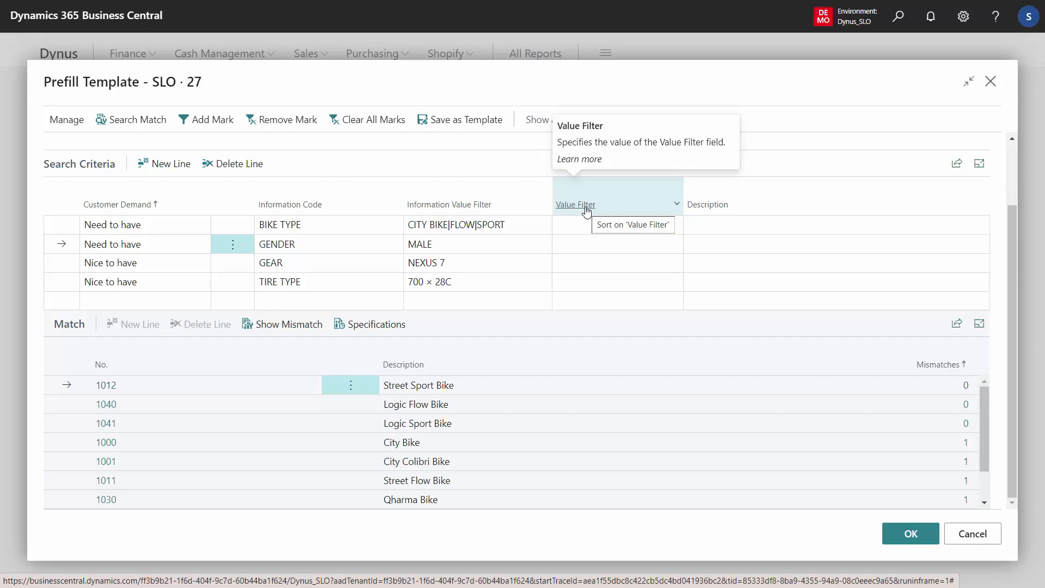
# Review the information value filters and inspect the customer demand options for the GEAR criterion without changing it.
pyautogui.click(468, 226)
pyautogui.press('Down')
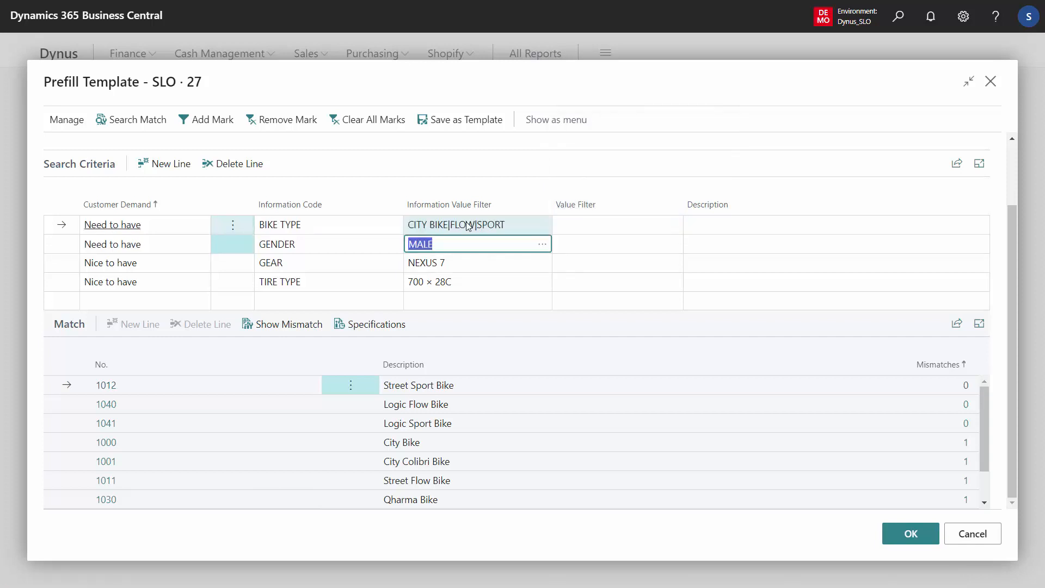
pyautogui.press('Down')
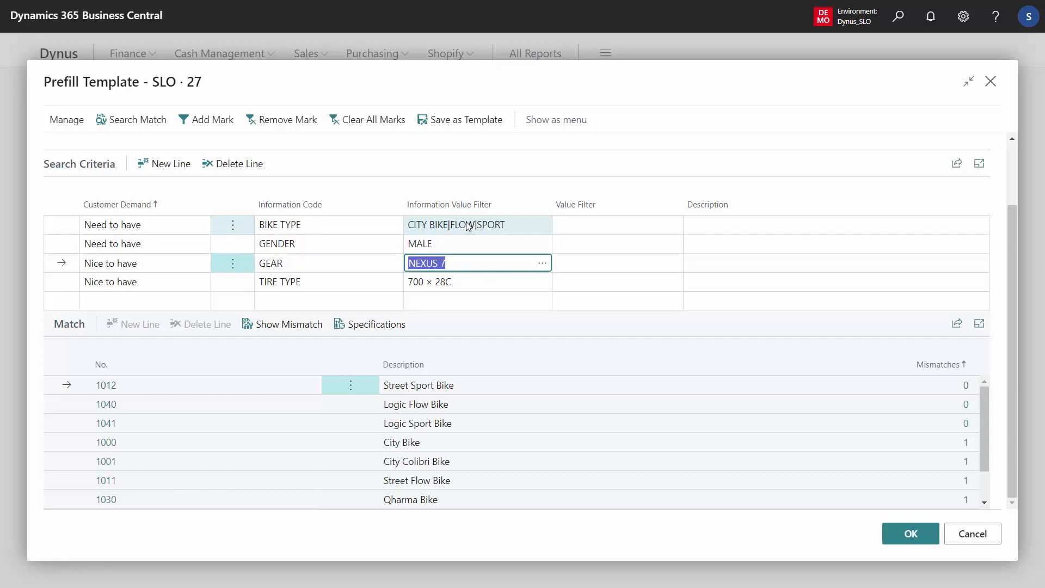
pyautogui.click(152, 262)
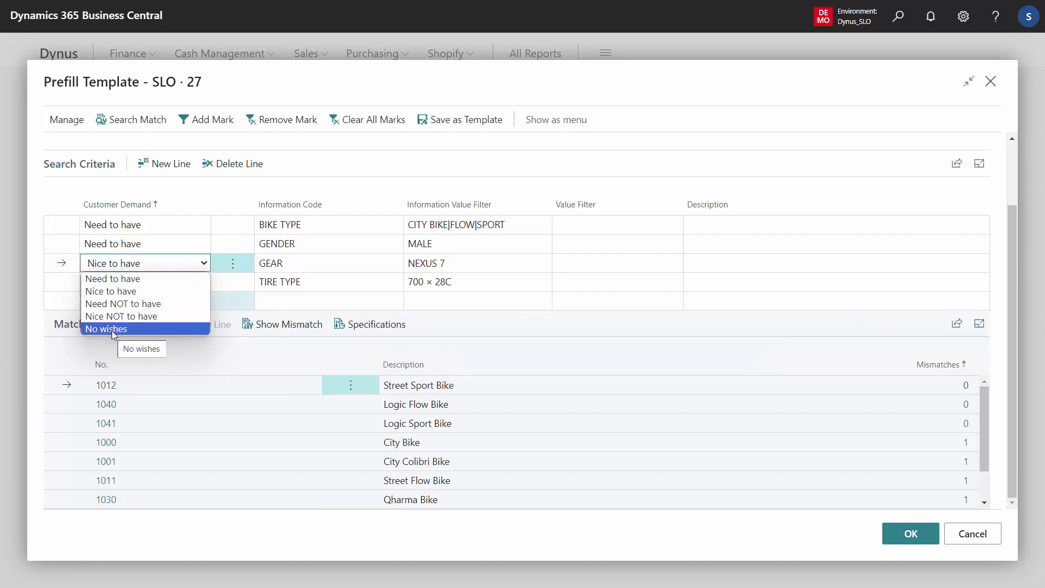
pyautogui.click(340, 243)
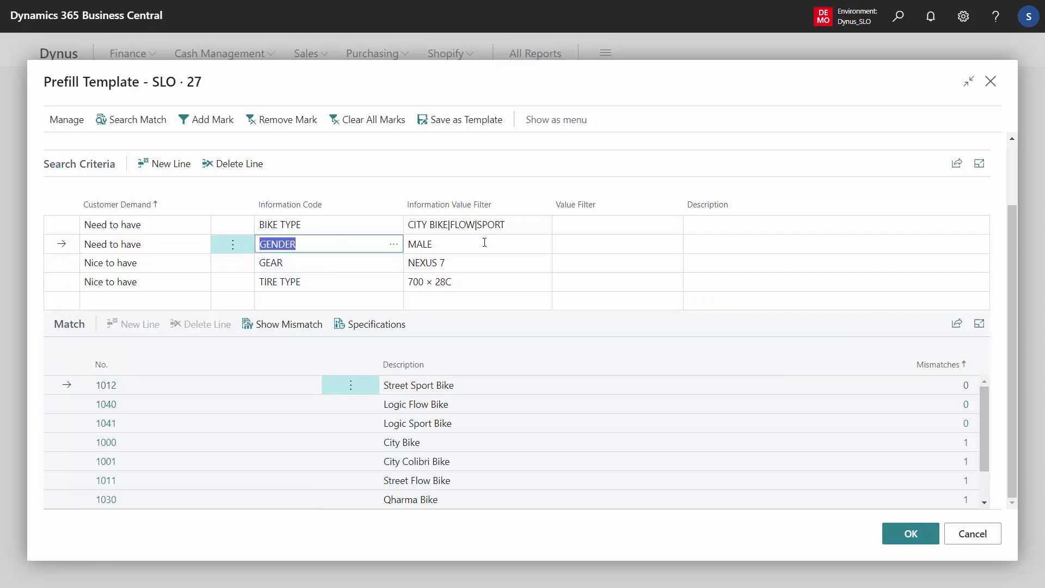
# Close the Prefill Template and open the Information Matrix for the items.
pyautogui.scroll(2, 1016, 317)
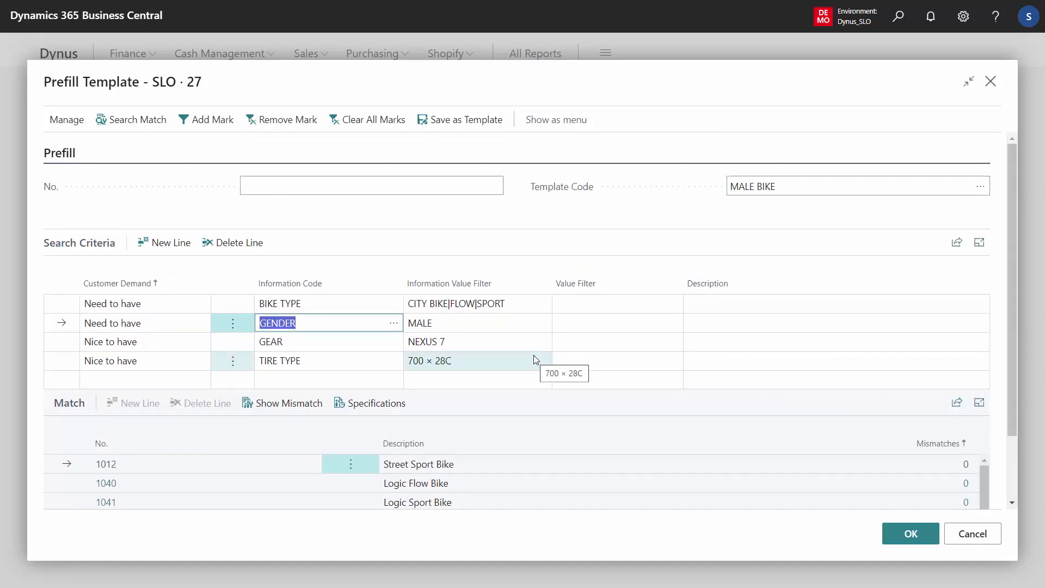
pyautogui.click(990, 81)
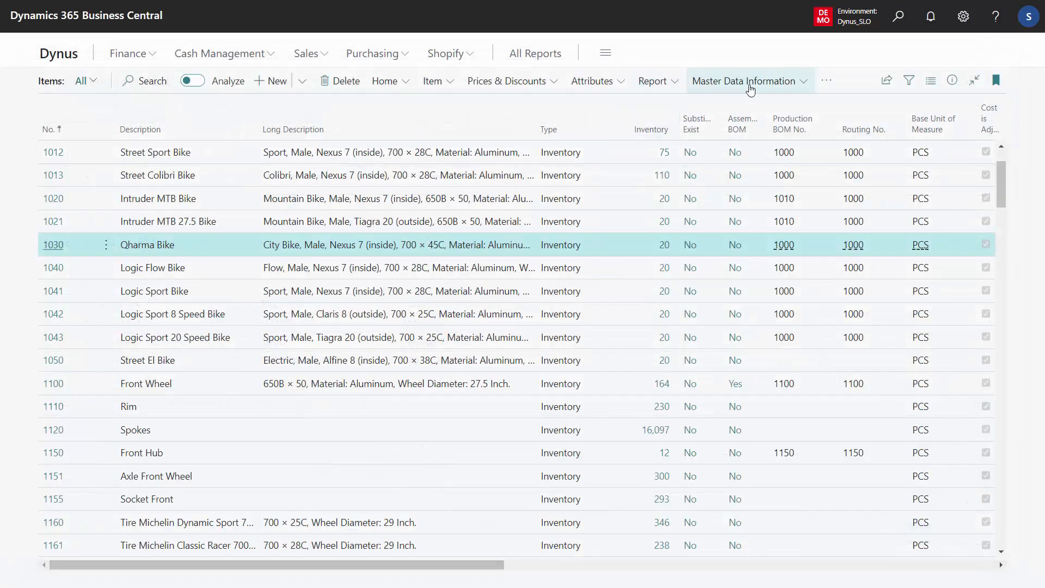
pyautogui.click(750, 86)
pyautogui.click(744, 187)
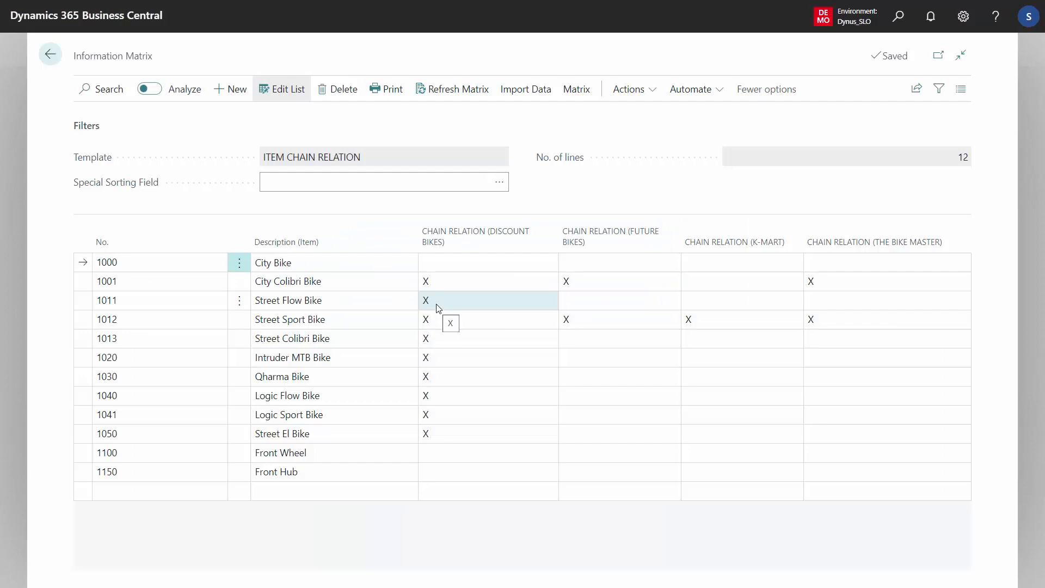
# Open the matrix's import from specification search, review its criteria and matches, cancel it, and return to the item list.
pyautogui.click(524, 94)
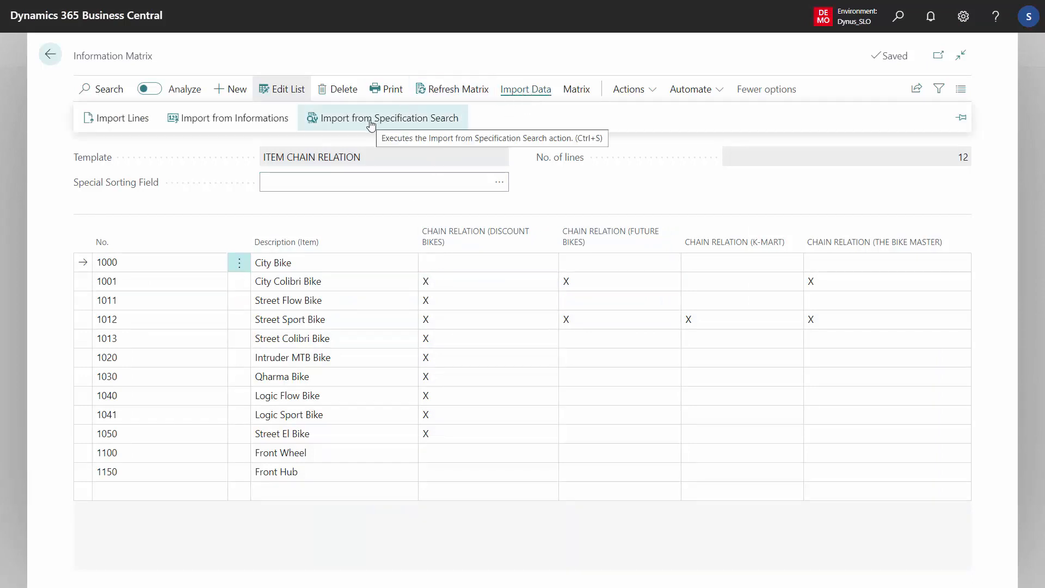
pyautogui.click(371, 125)
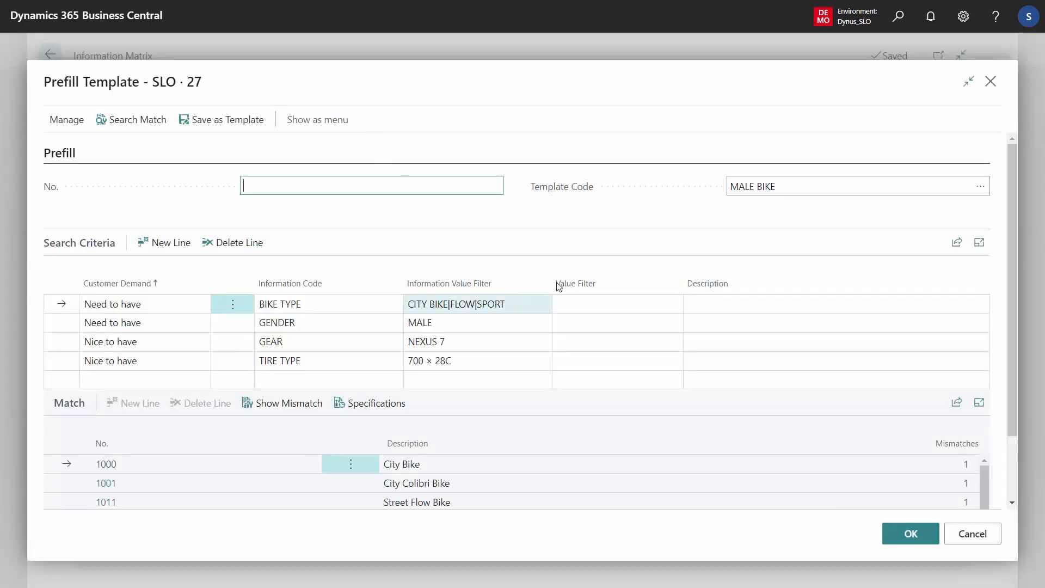
pyautogui.moveTo(1011, 218); pyautogui.dragTo(1004, 305)
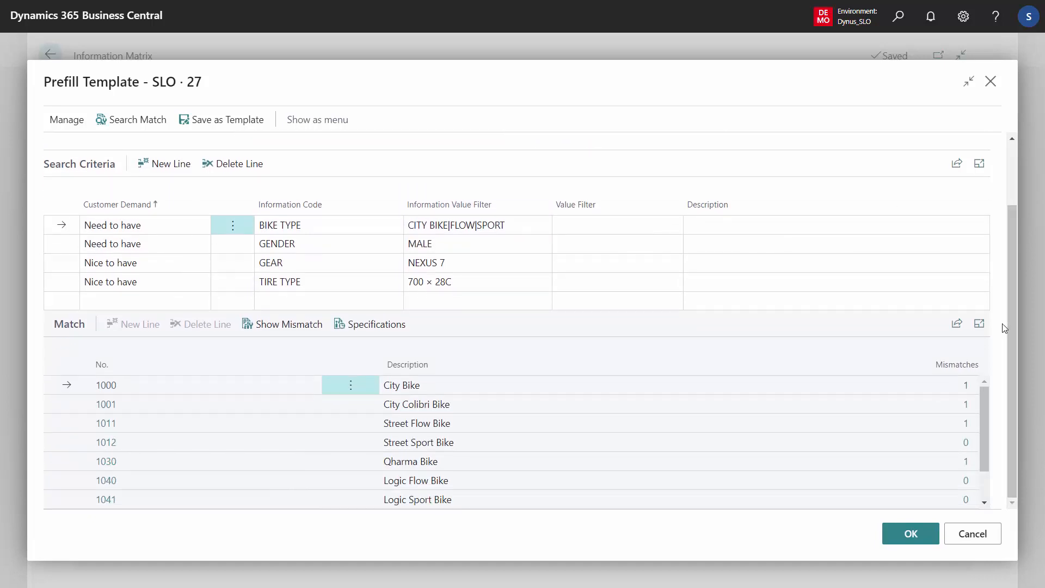
pyautogui.click(965, 544)
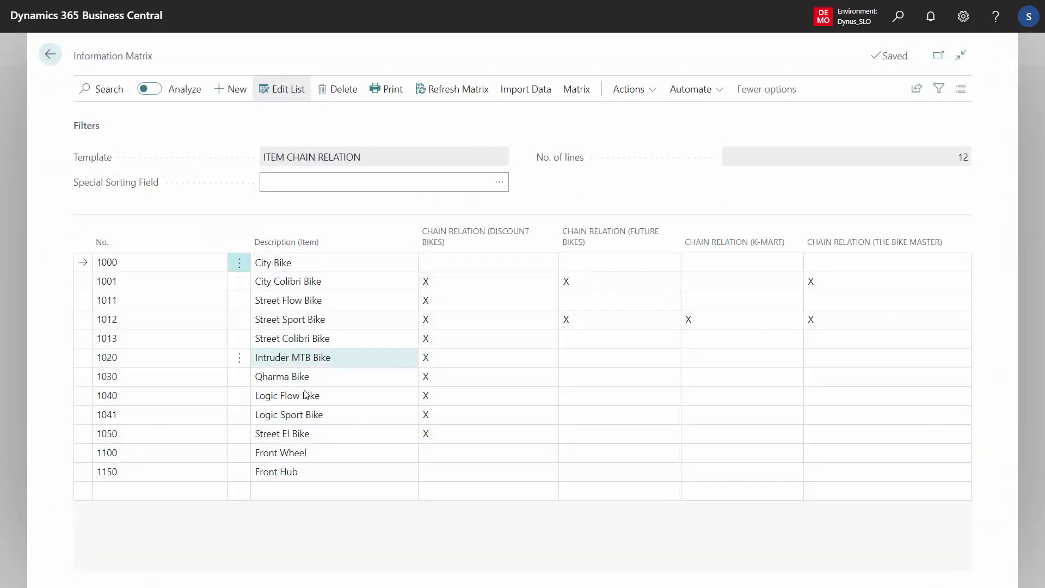
pyautogui.click(55, 60)
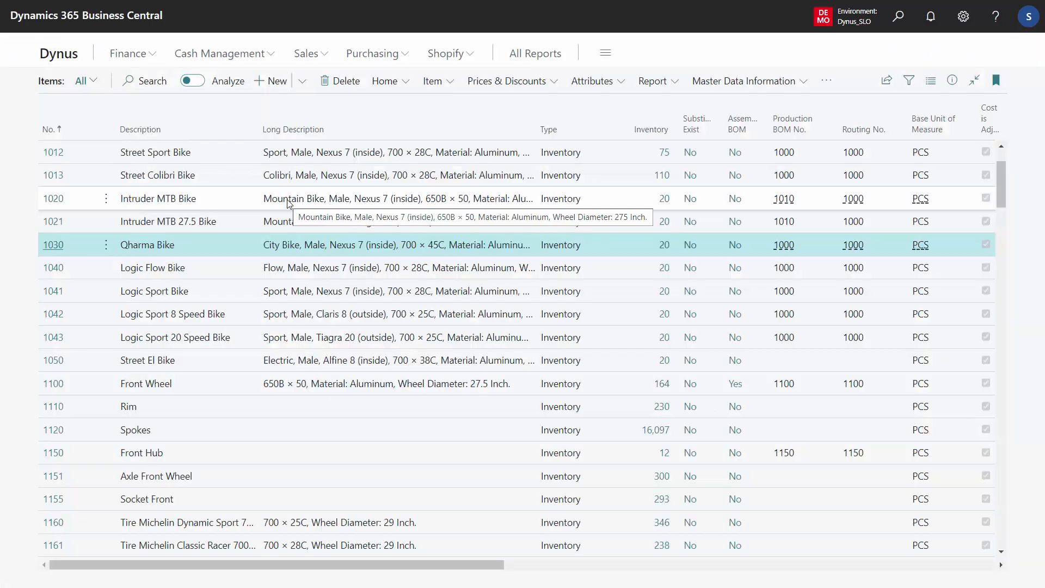